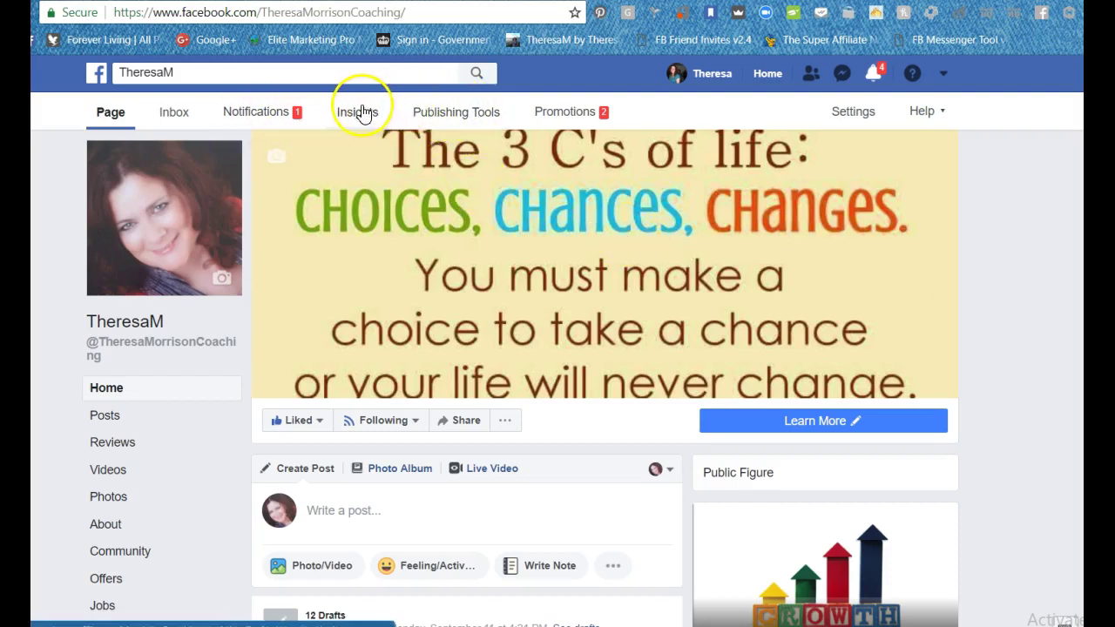
Open the page's list of scheduled posts in Publishing Tools.
click(446, 117)
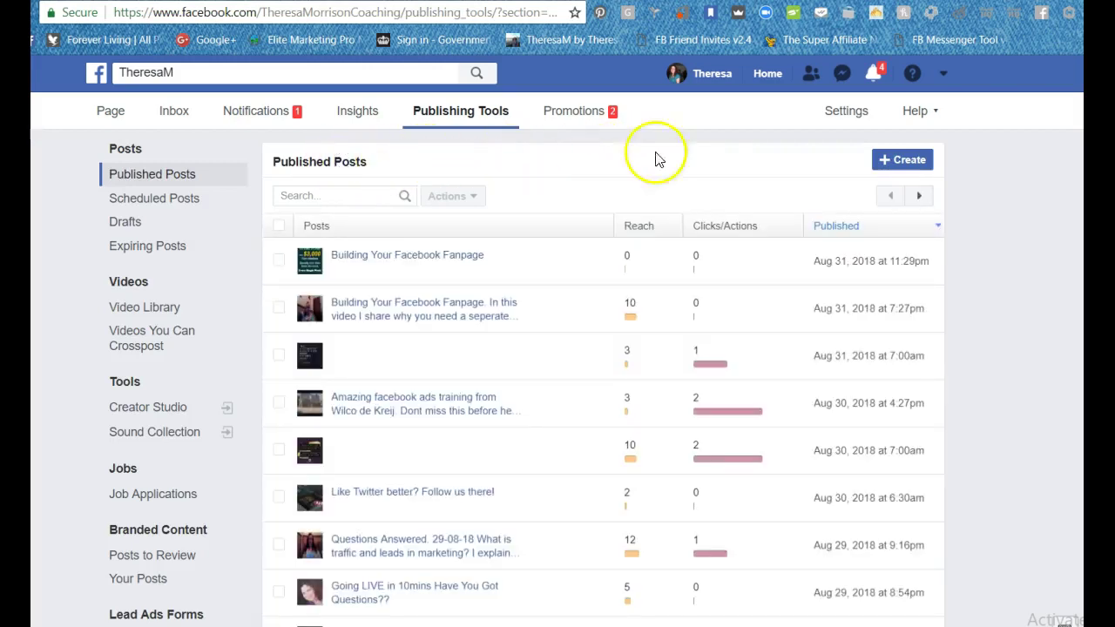
click(897, 157)
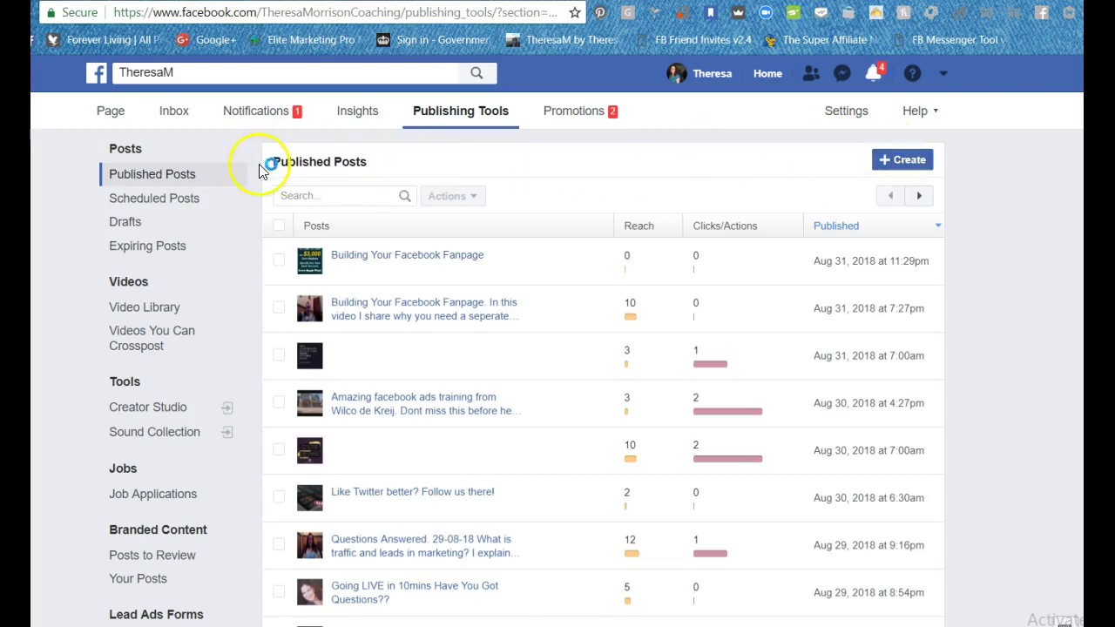
click(162, 199)
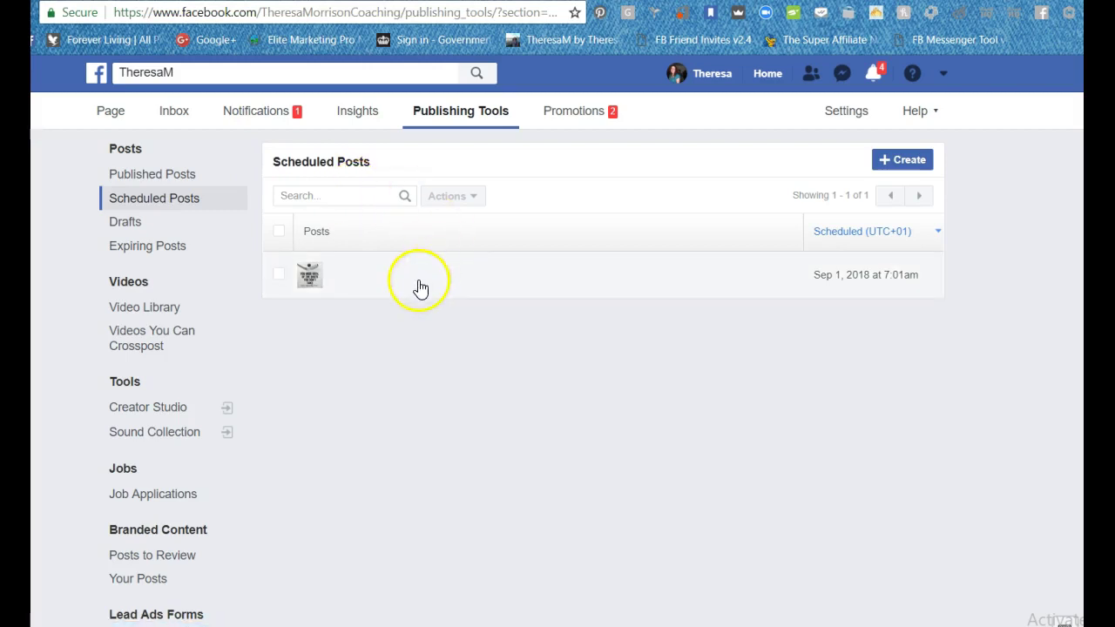
Start a new page post and upload the "give a smile" image from the Images - Copy folder in Documents.
click(903, 162)
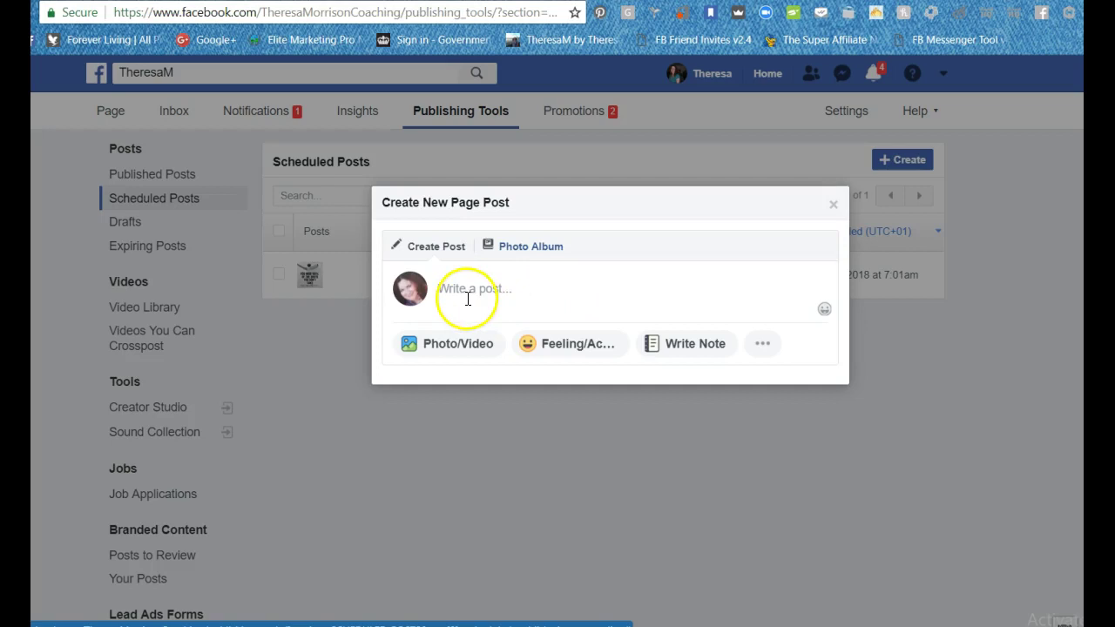
click(460, 352)
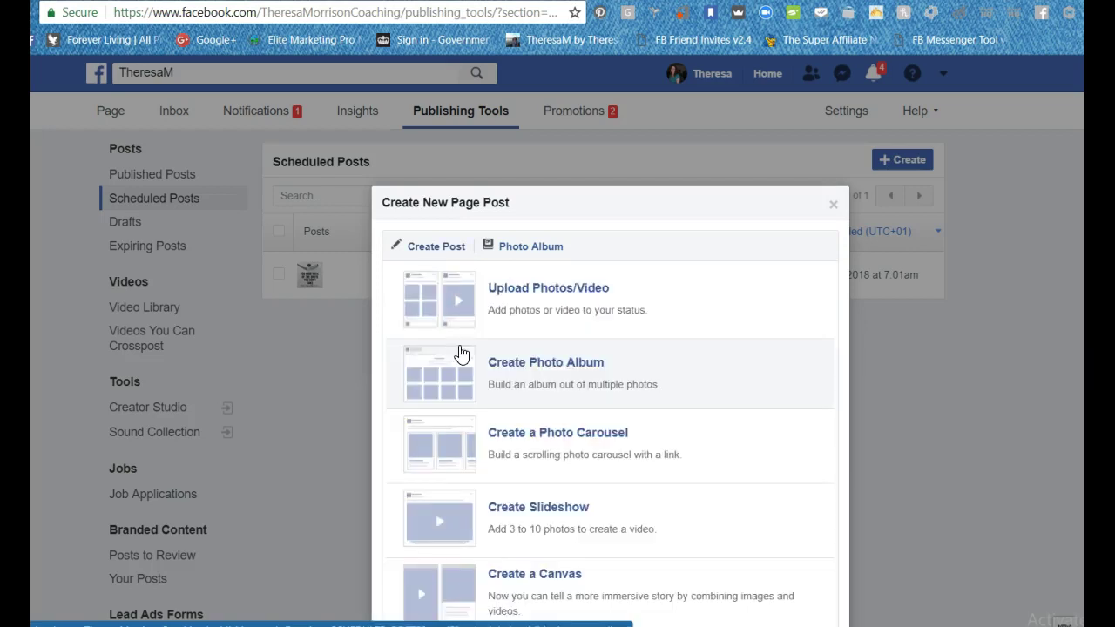
click(570, 296)
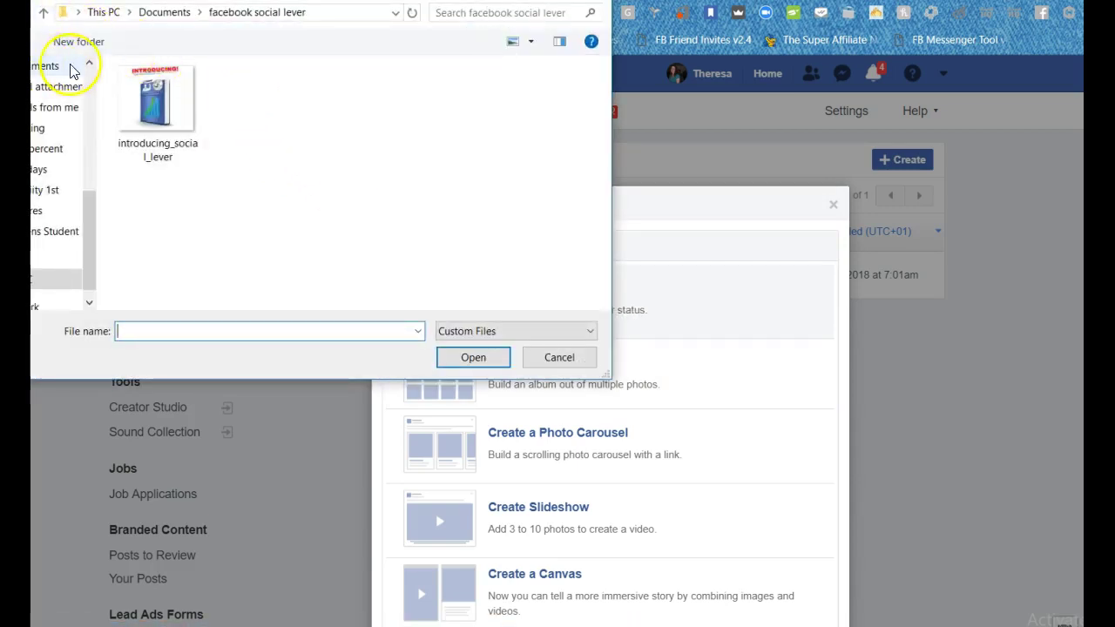
drag(88, 66, 89, 66)
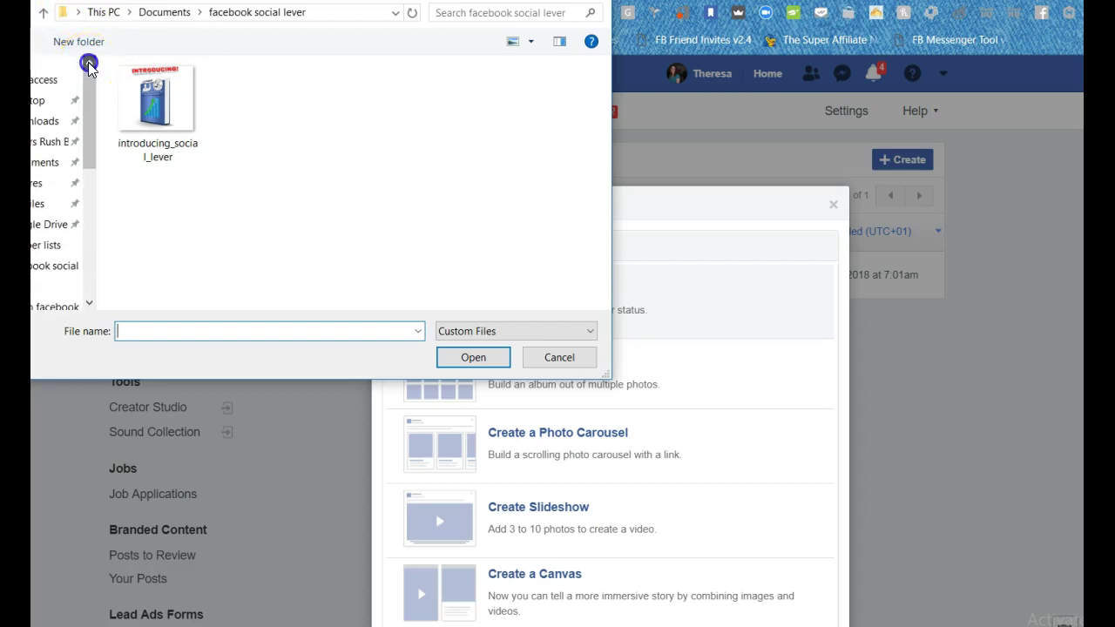
click(47, 163)
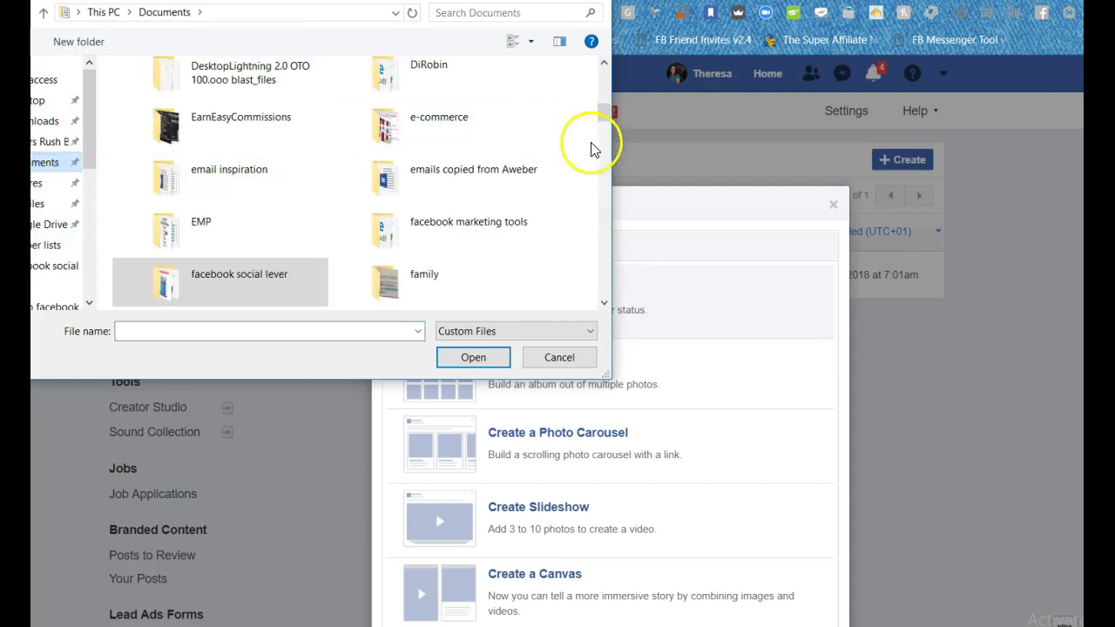
drag(609, 111, 608, 143)
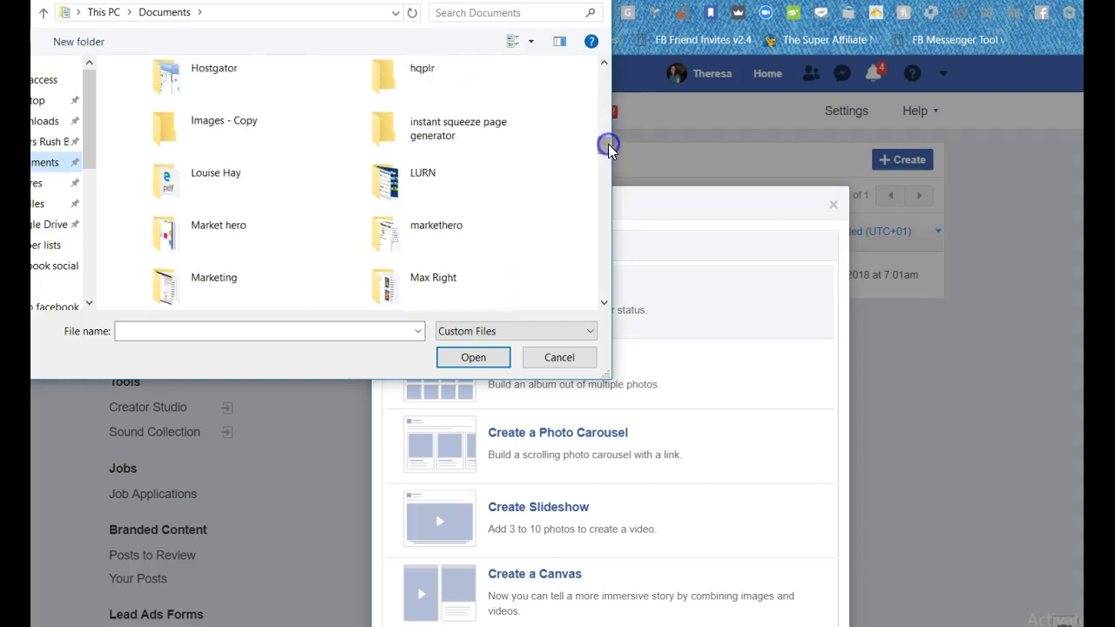
click(281, 146)
double_click(278, 146)
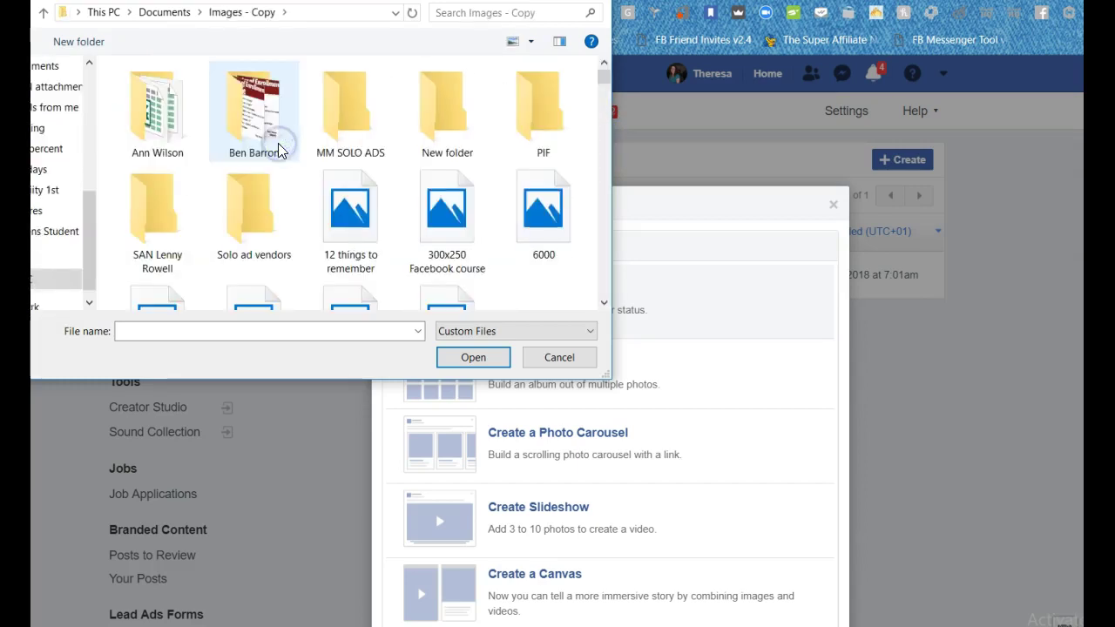
drag(604, 78, 606, 136)
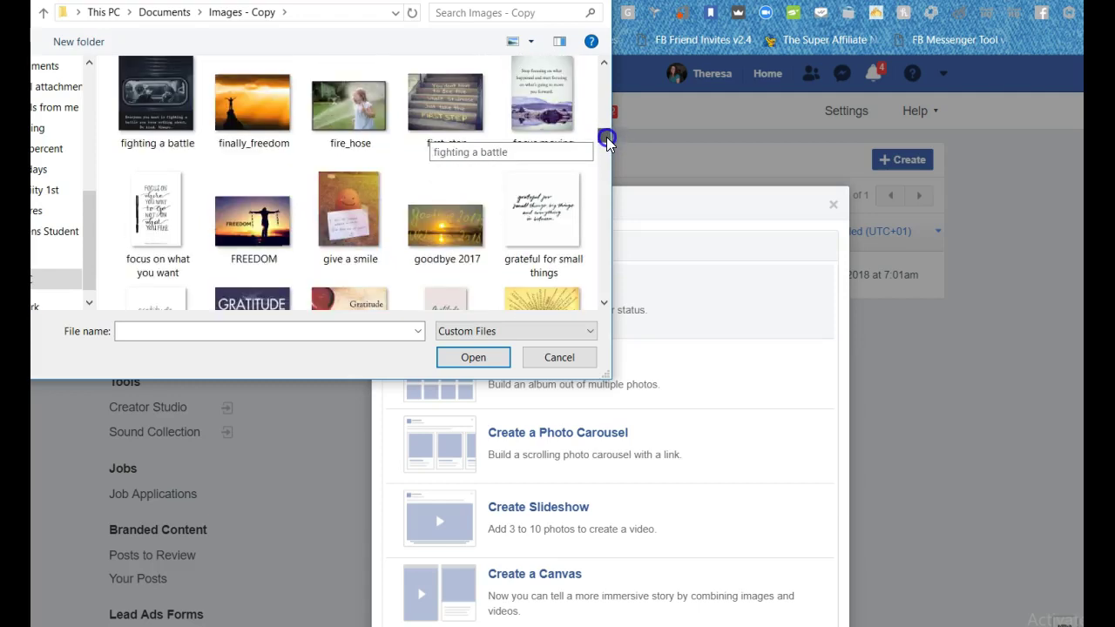
click(345, 194)
double_click(345, 194)
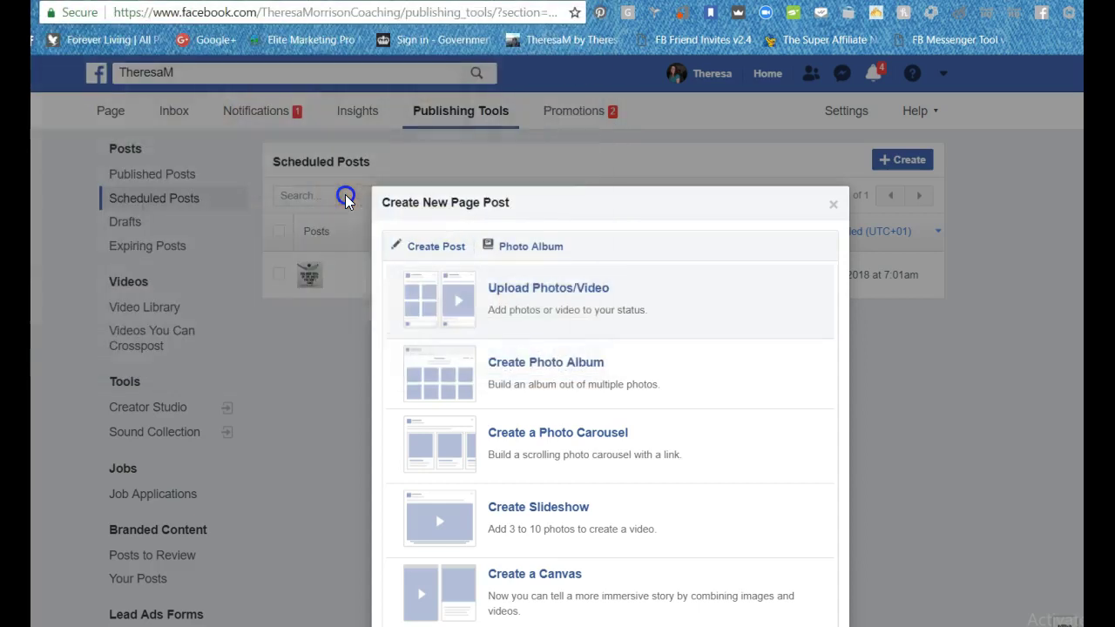
click(532, 283)
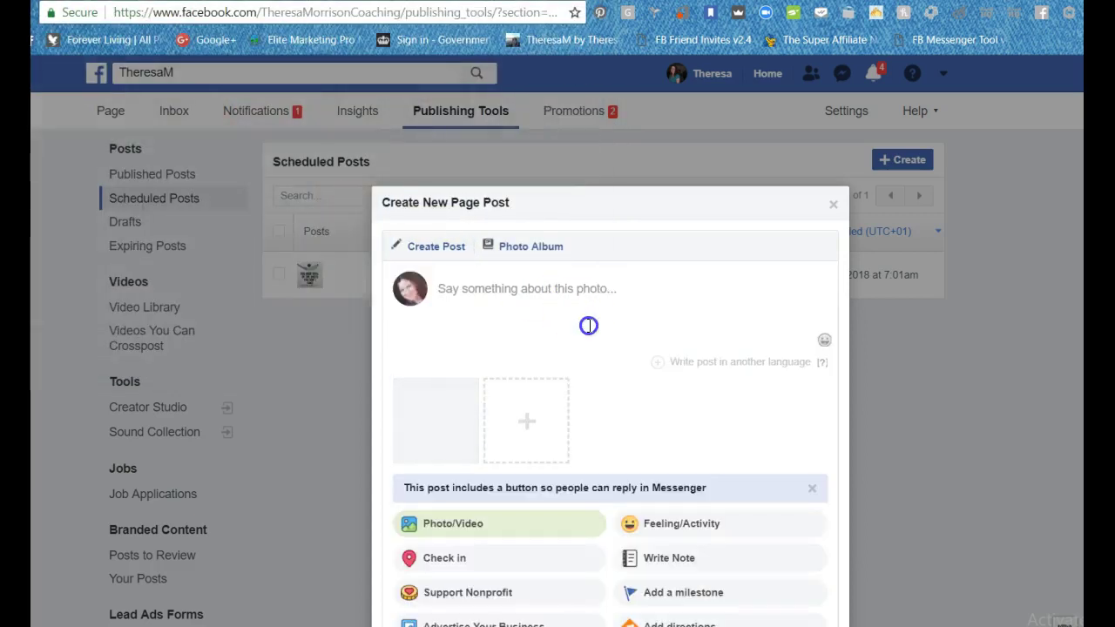
Caption the photo "A smile costs nothing but is priceless. Try it today and see how many smiles you get back".
click(564, 290)
text(A smile costs nothin)
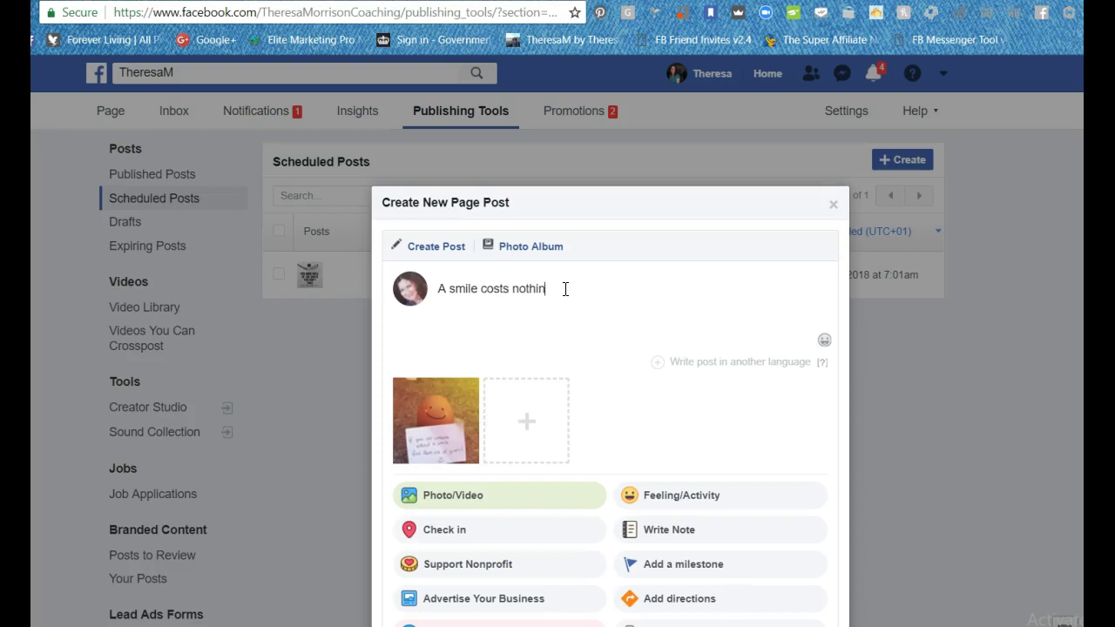
text(g but is work)
key(BackSpace)
text(rh)
key(BackSpace)
key(BackSpace)
key(BackSpace)
text(th)
key(BackSpace)
key(BackSpace)
key(BackSpace)
key(BackSpace)
key(BackSpace)
text(priceless. Try it today)
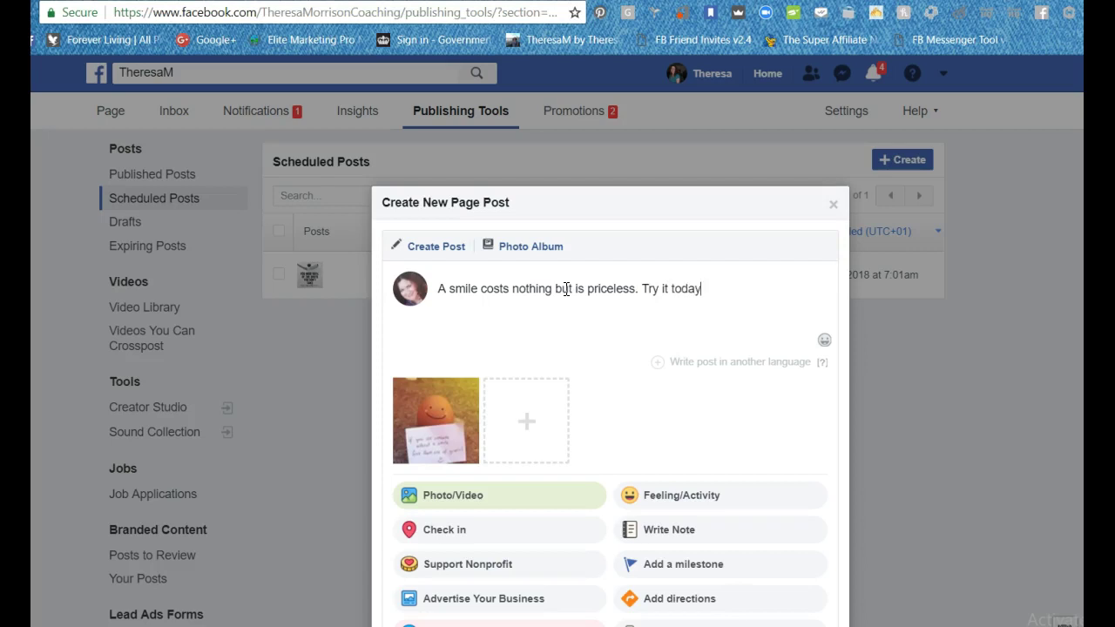
text( and see how many )
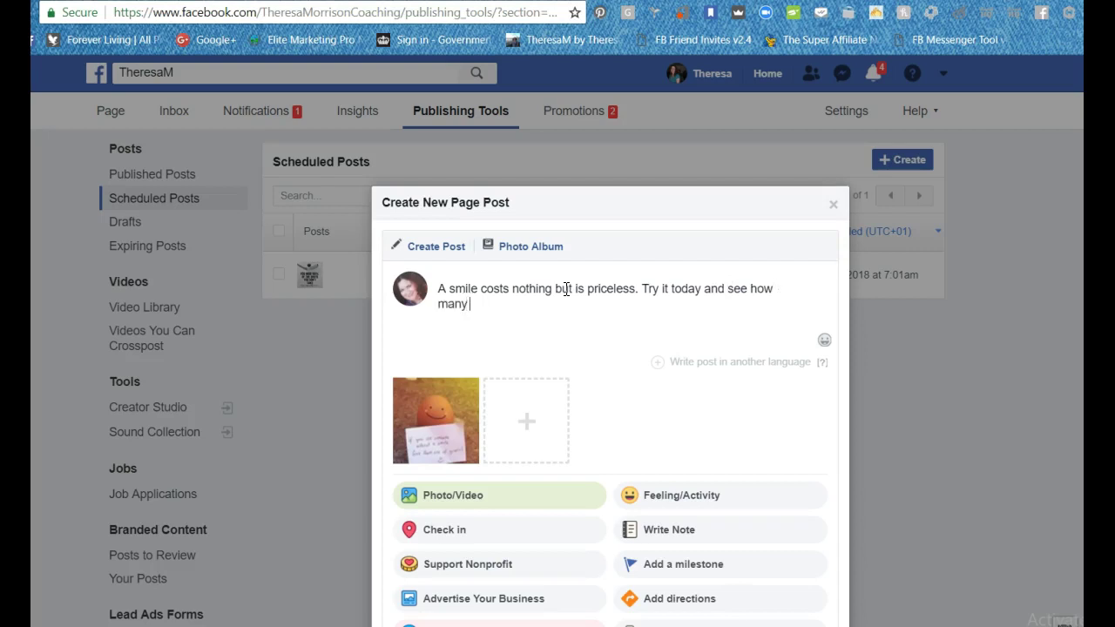
text(smiles you get back)
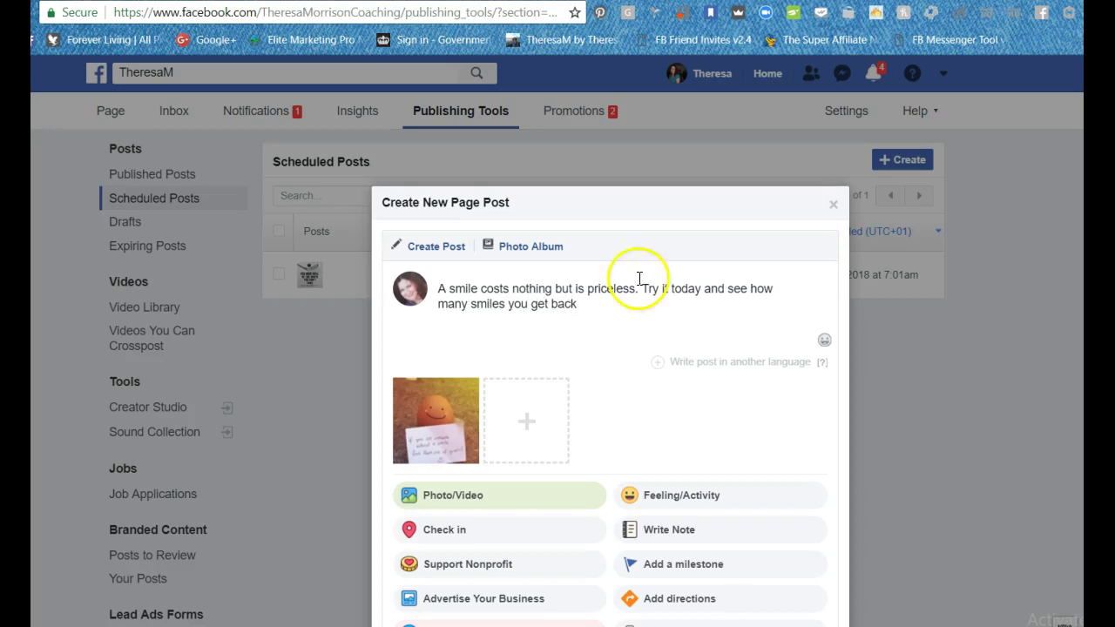
Add a grinning smiley emoji at the end of the post's caption.
click(824, 339)
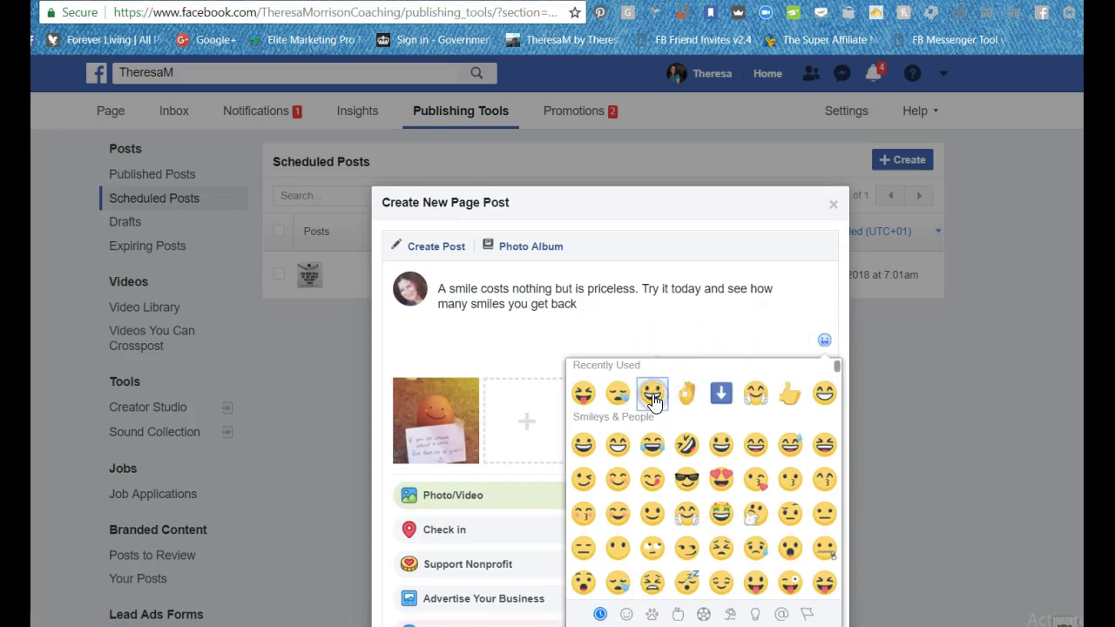
click(616, 311)
click(615, 311)
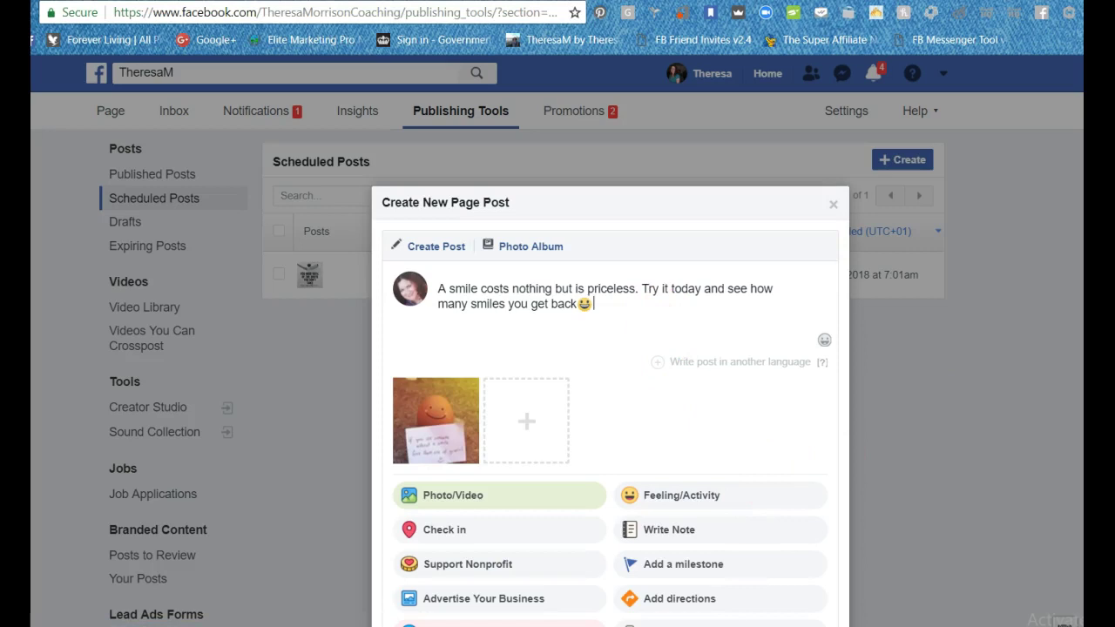
Schedule the smile post for 9/2/2018 at 7:40 AM and close the post composer.
scroll(610, 349, down, 2)
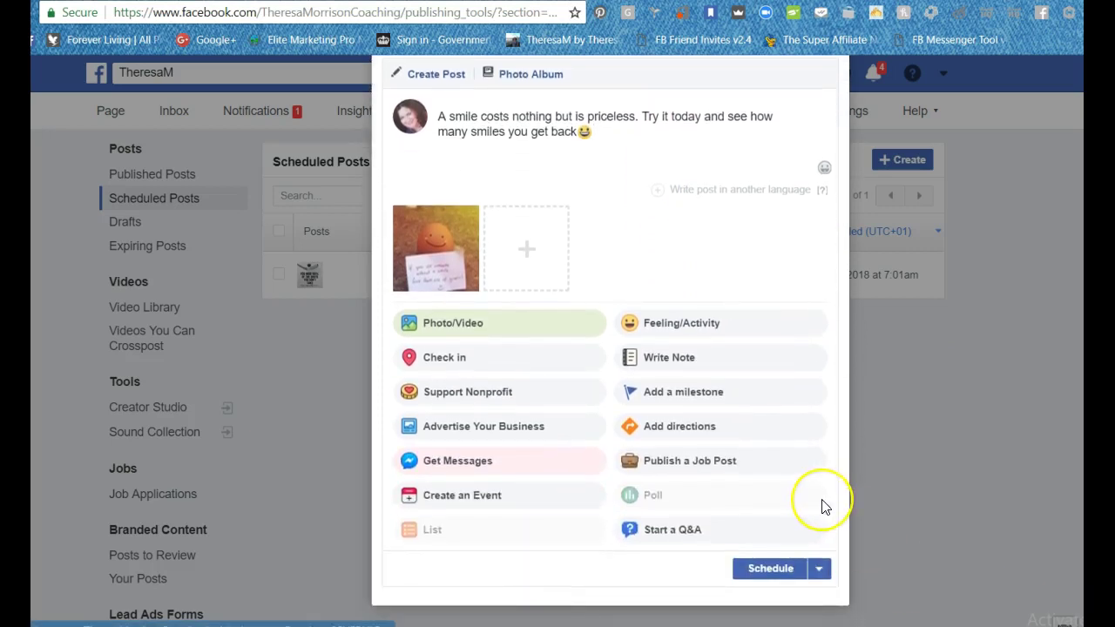
click(771, 569)
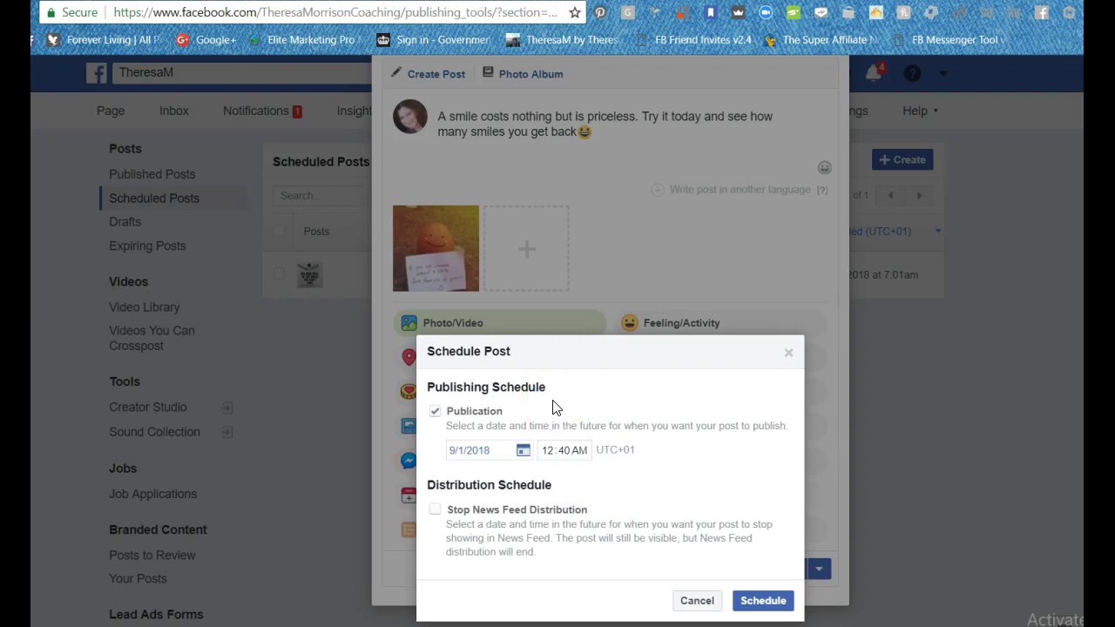
click(523, 451)
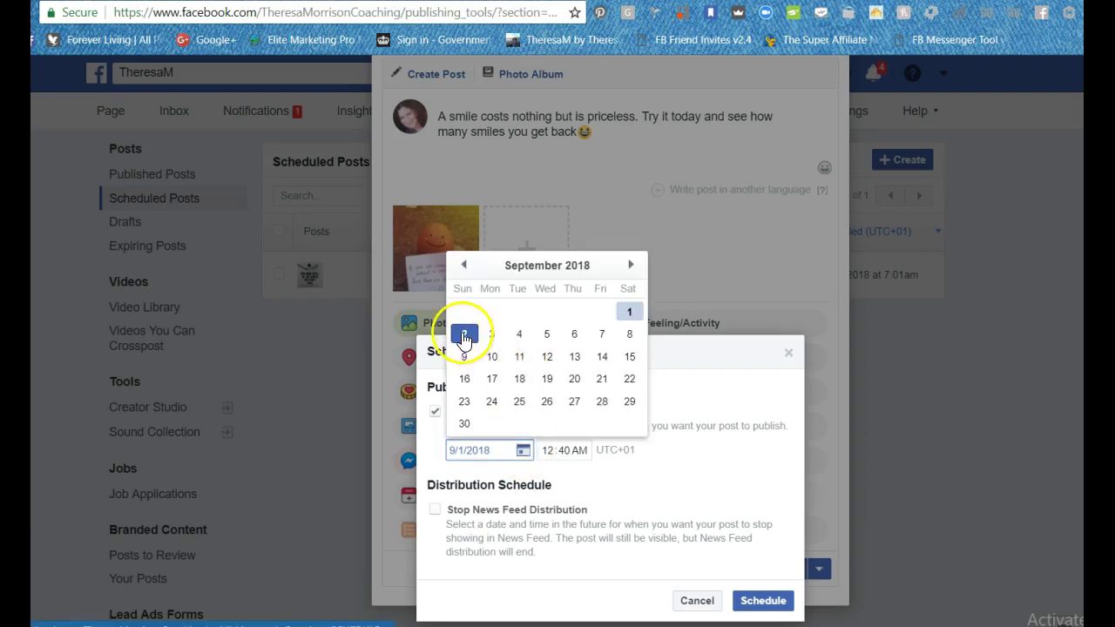
click(463, 333)
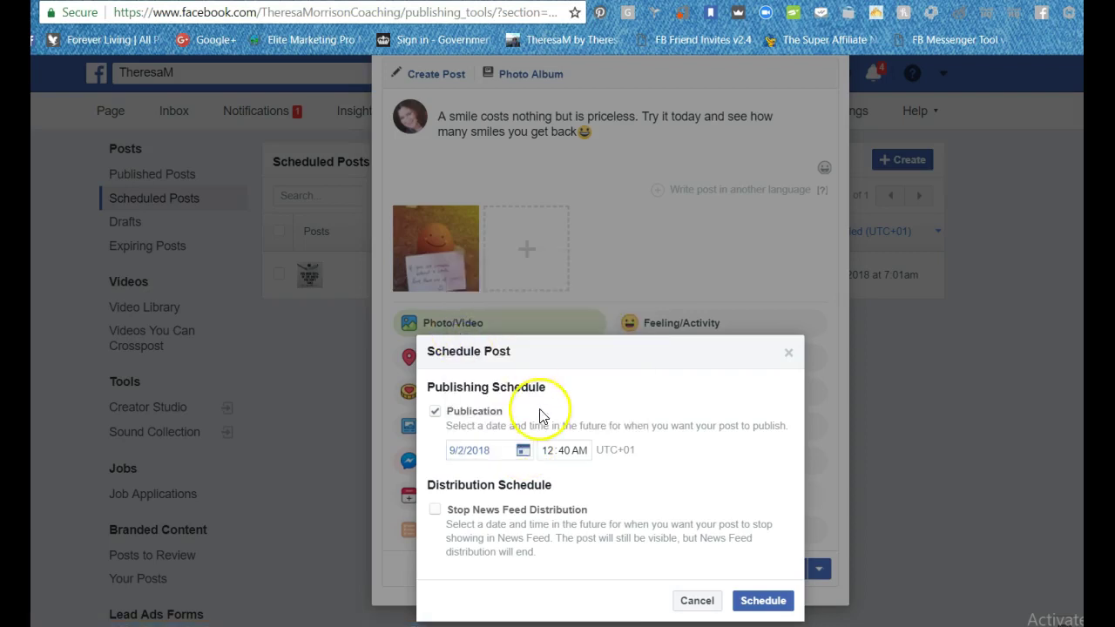
click(556, 457)
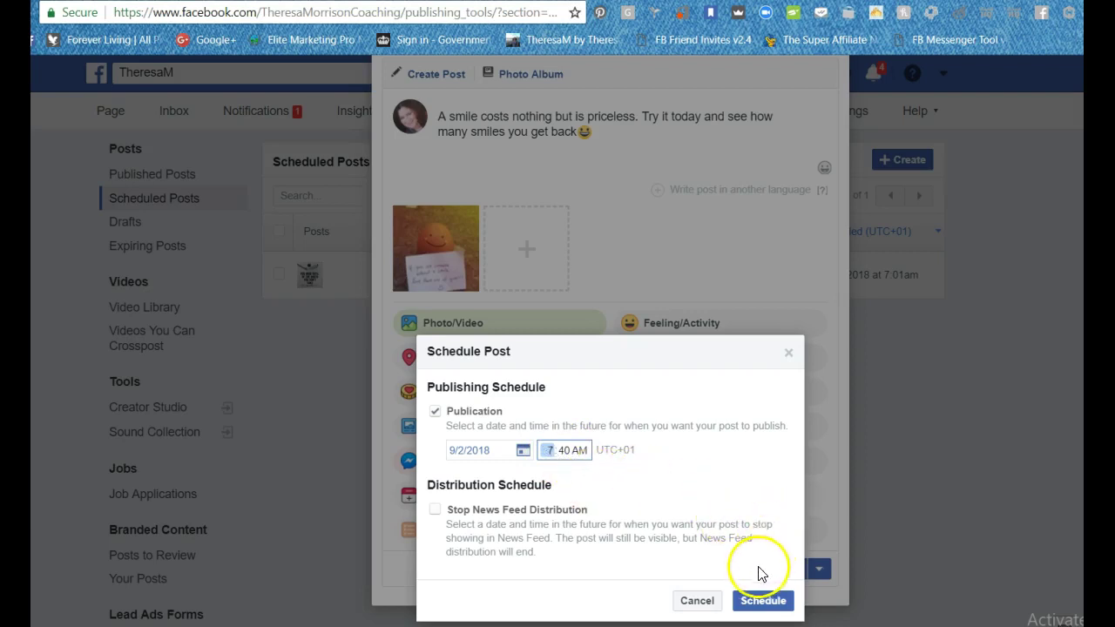
click(760, 600)
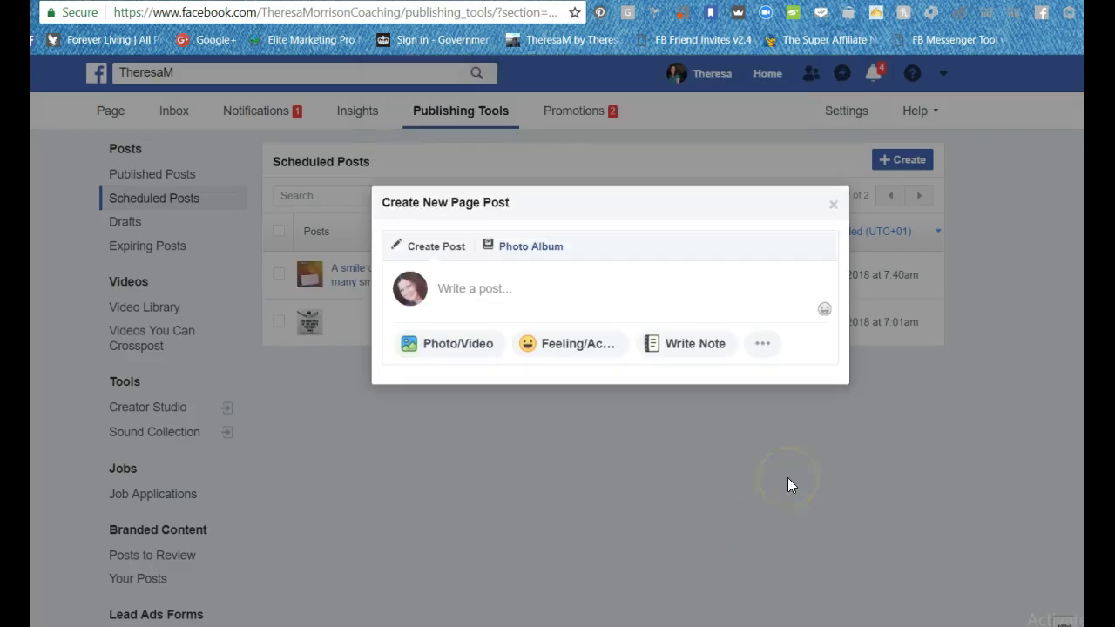
click(833, 205)
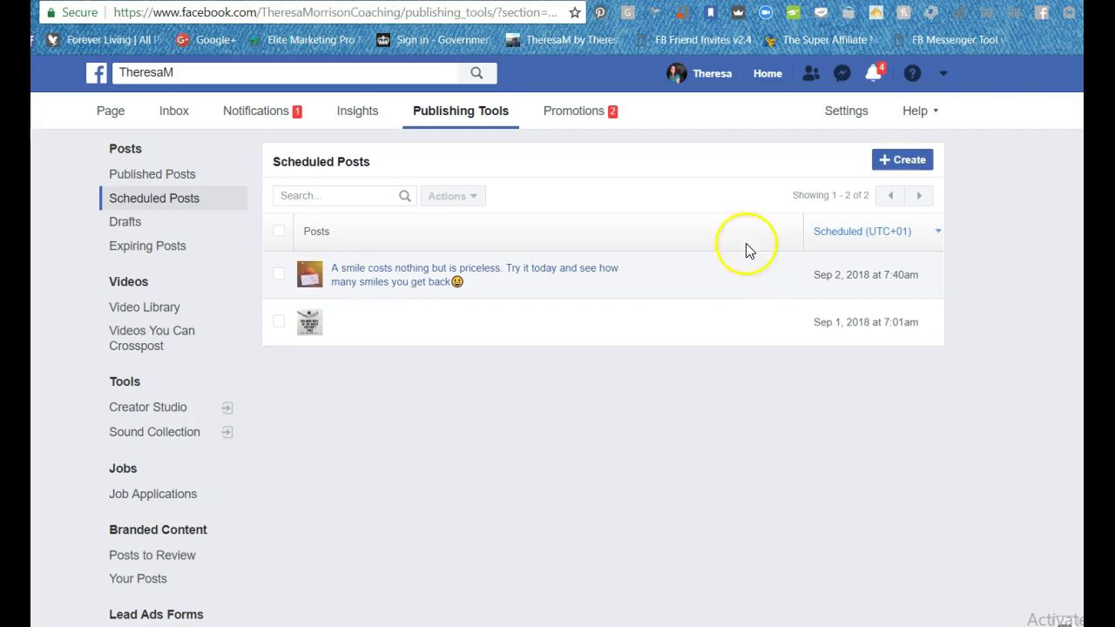
Start another page post and upload the "change one persons world" image from the Images - Copy folder.
click(910, 162)
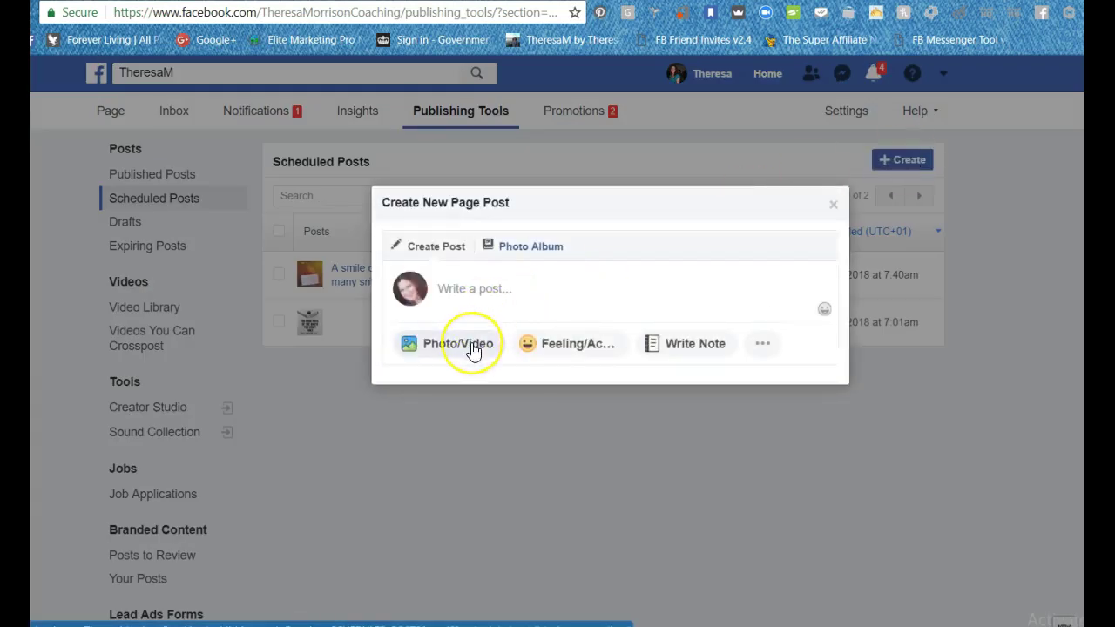
click(480, 288)
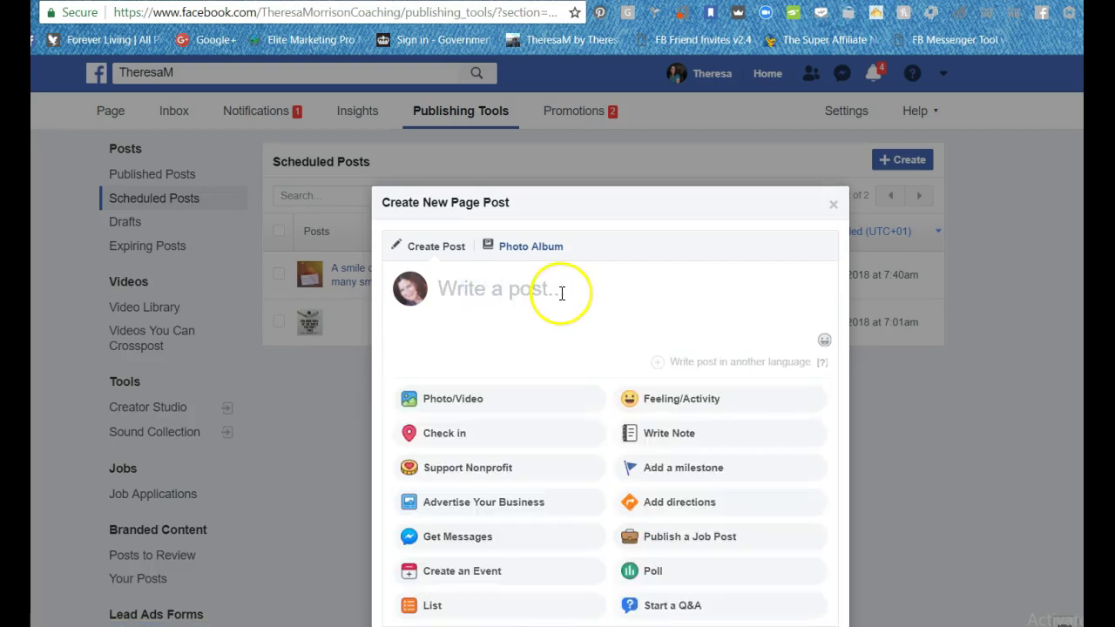
click(463, 398)
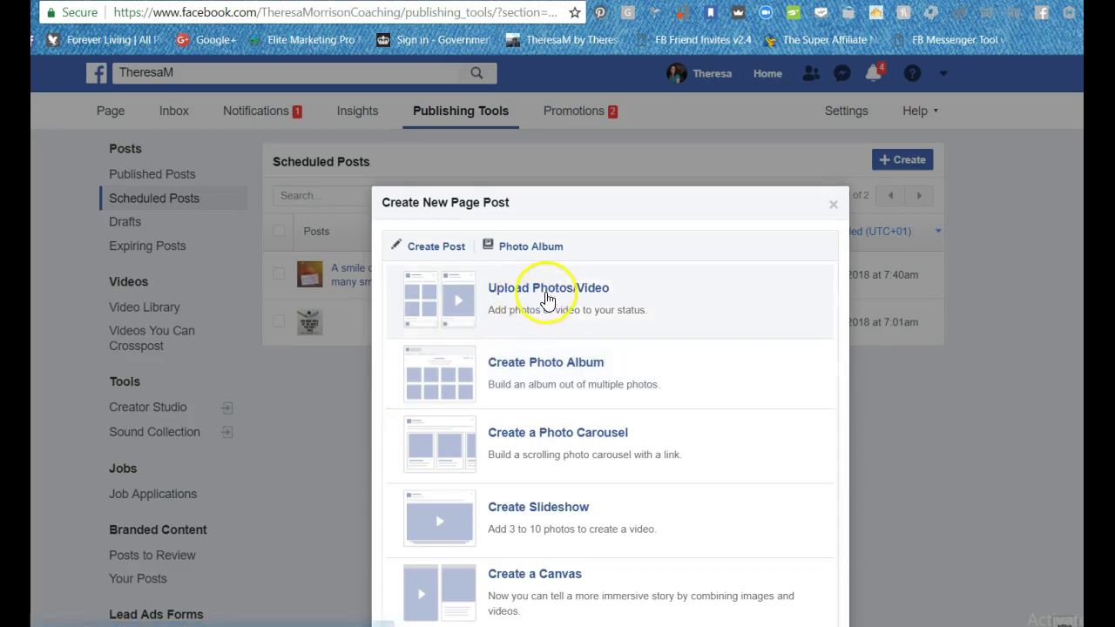
click(548, 293)
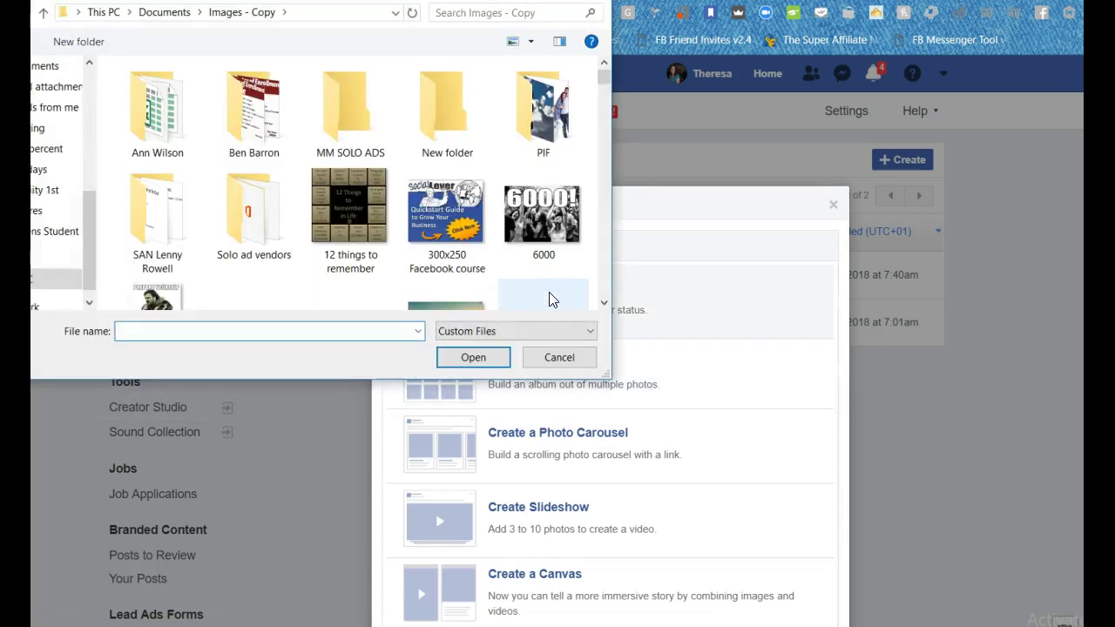
click(603, 303)
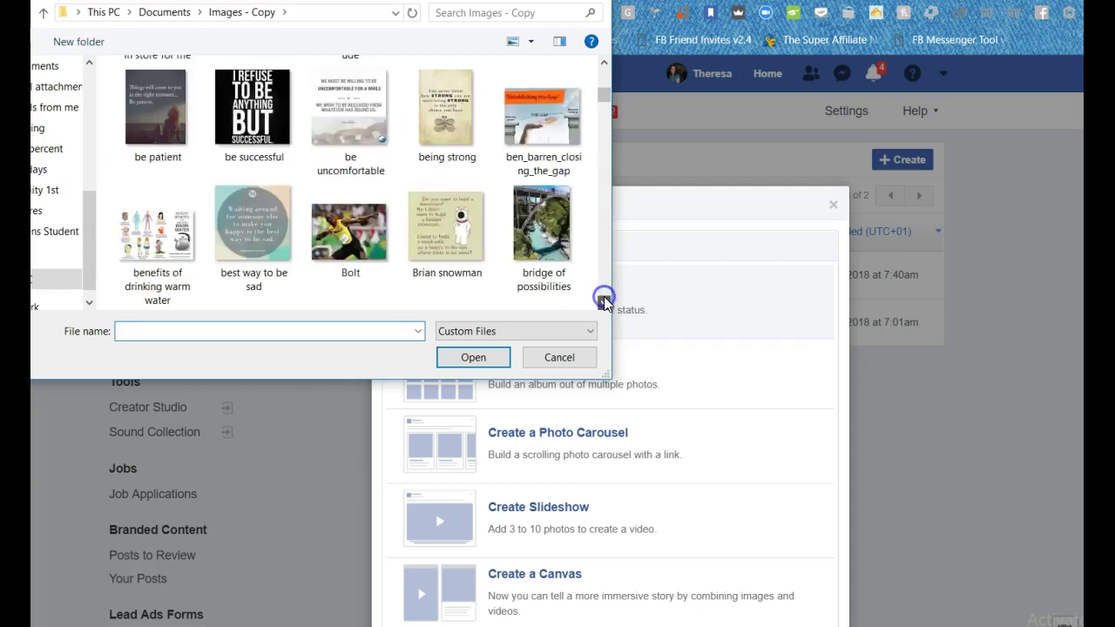
click(603, 302)
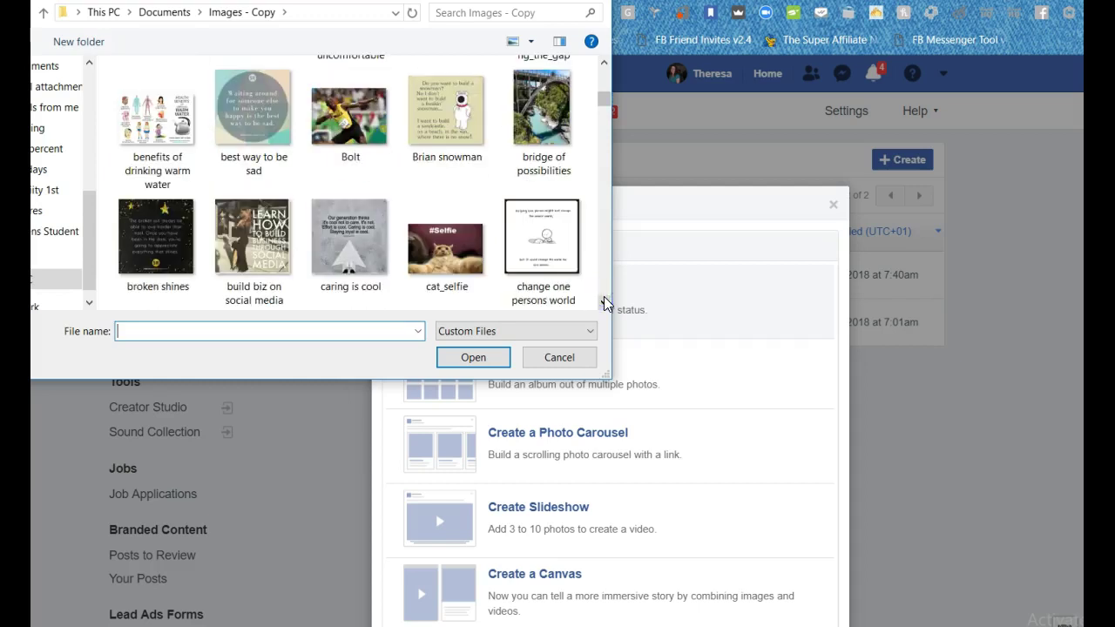
double_click(540, 228)
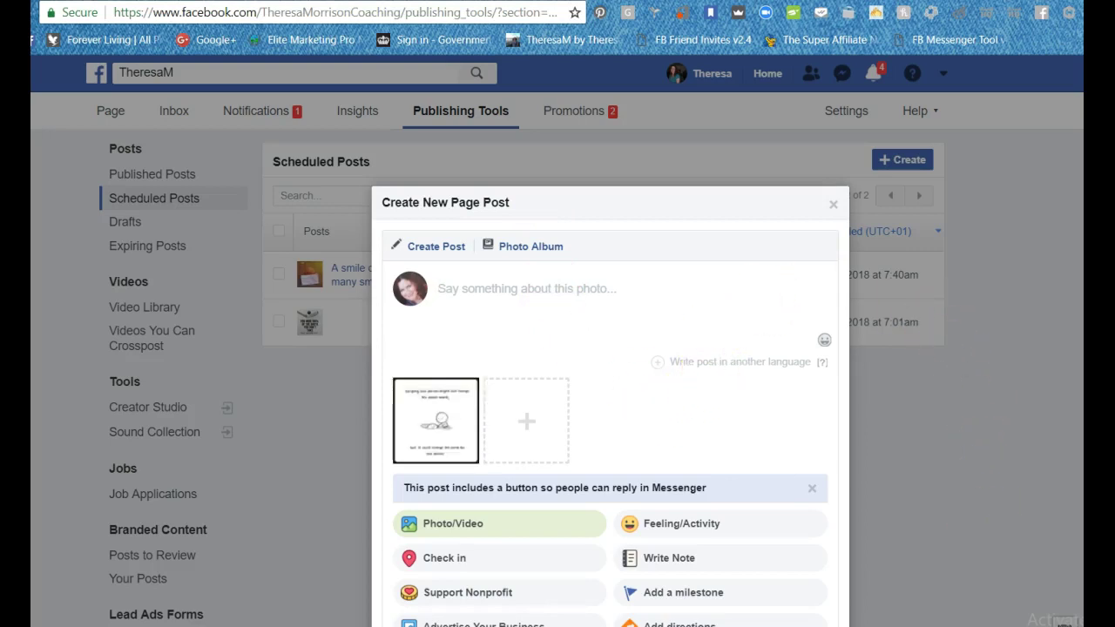
scroll(609, 392, down, 3)
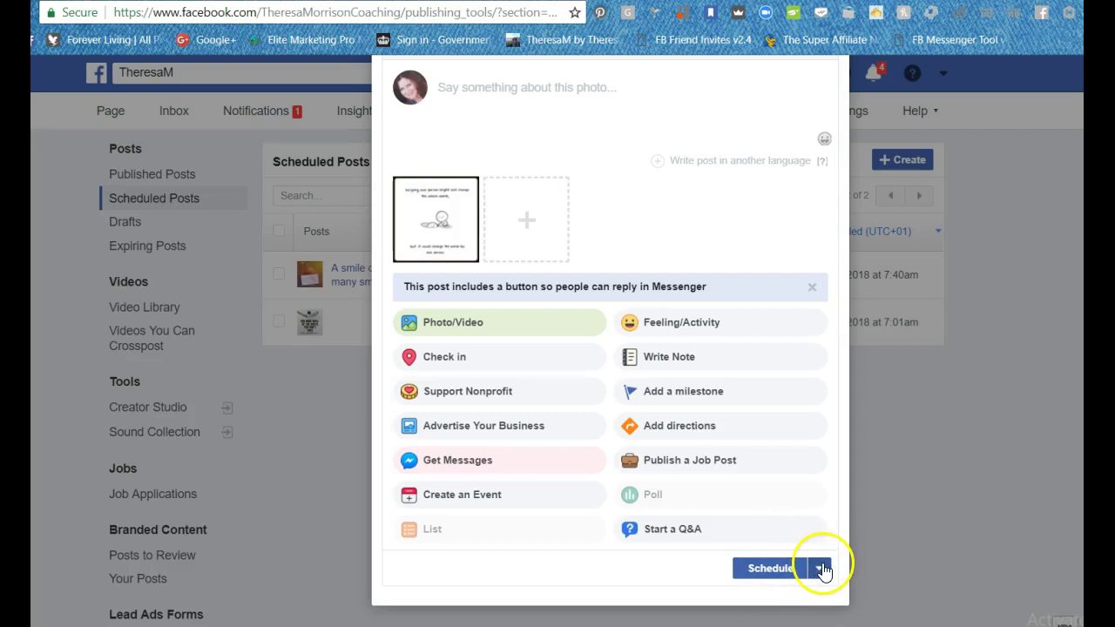
click(821, 569)
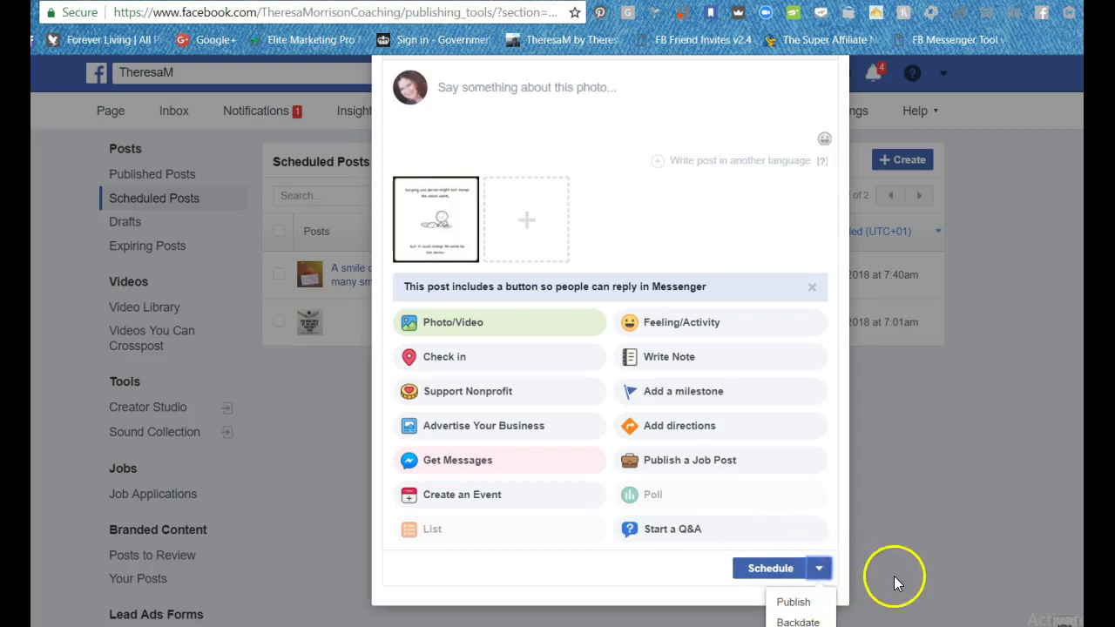
scroll(610, 340, down, 1)
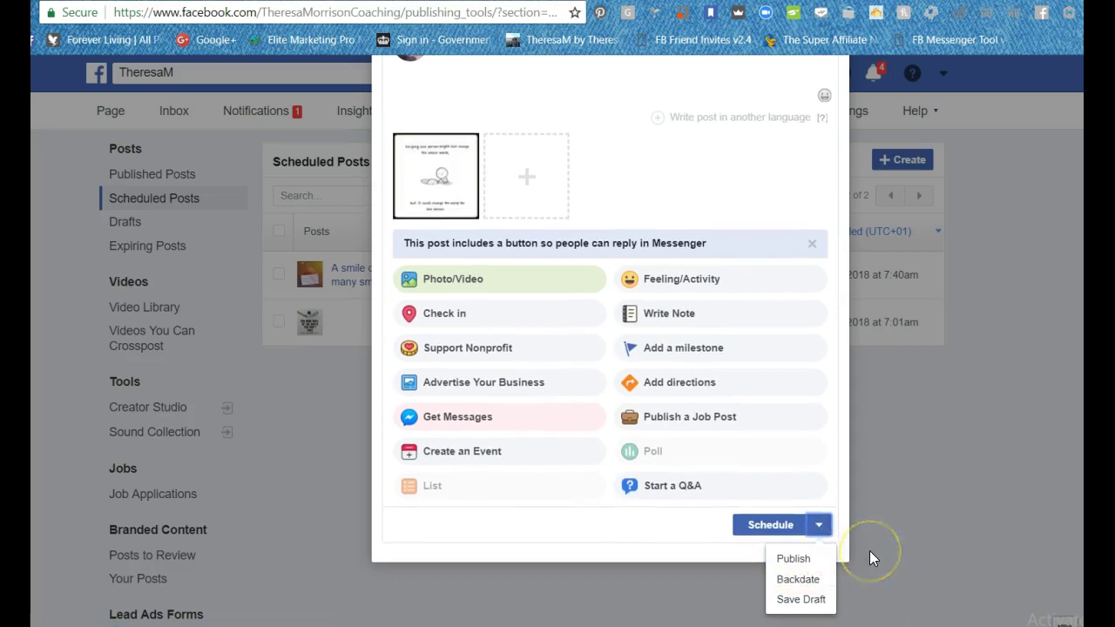
click(794, 579)
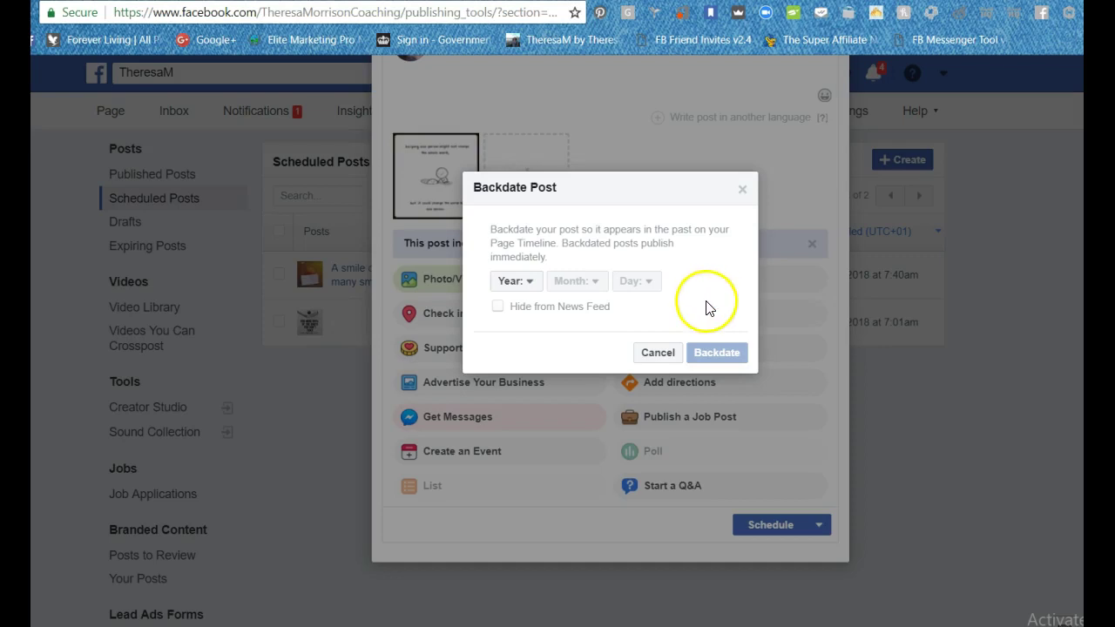
click(657, 353)
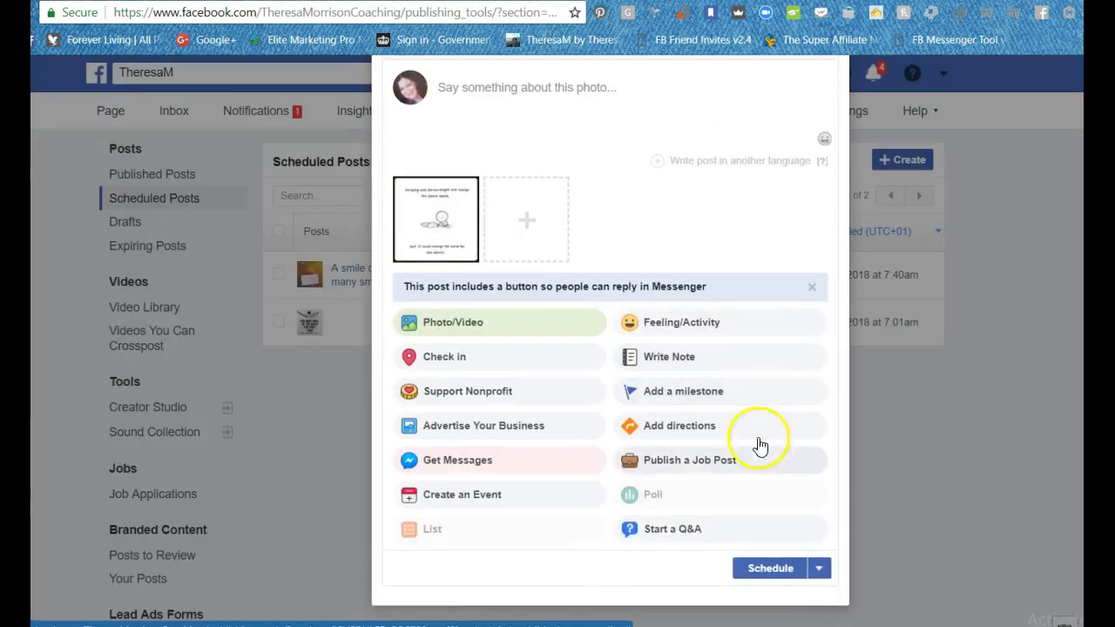
Schedule the "change one persons world" photo post for 9/3/2018 at 6:42 AM and close the post composer.
click(775, 571)
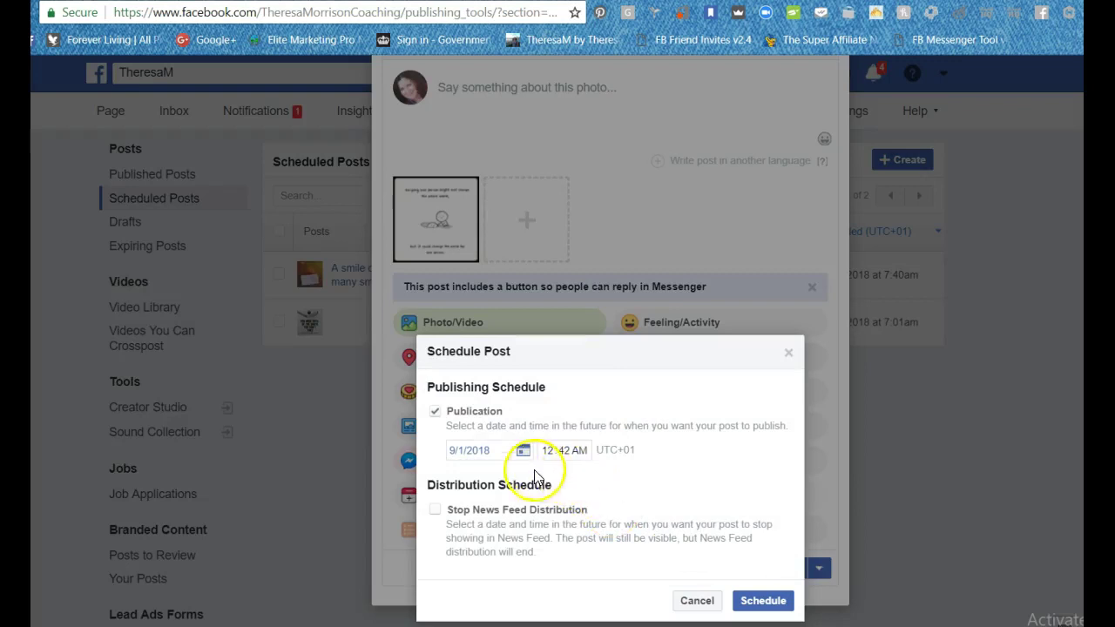
click(522, 451)
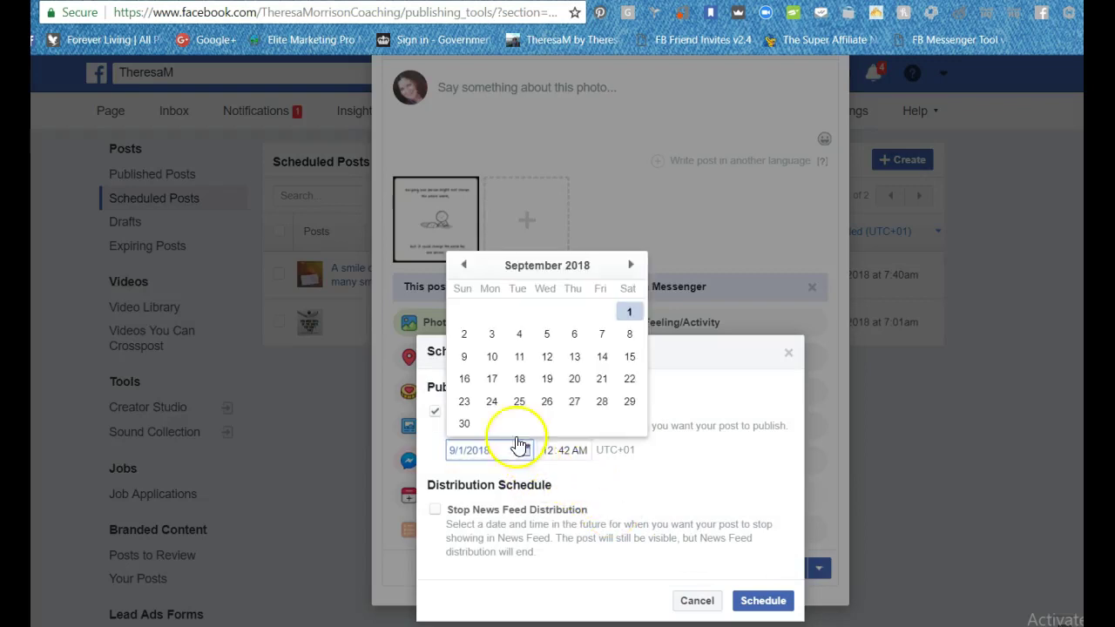
click(491, 334)
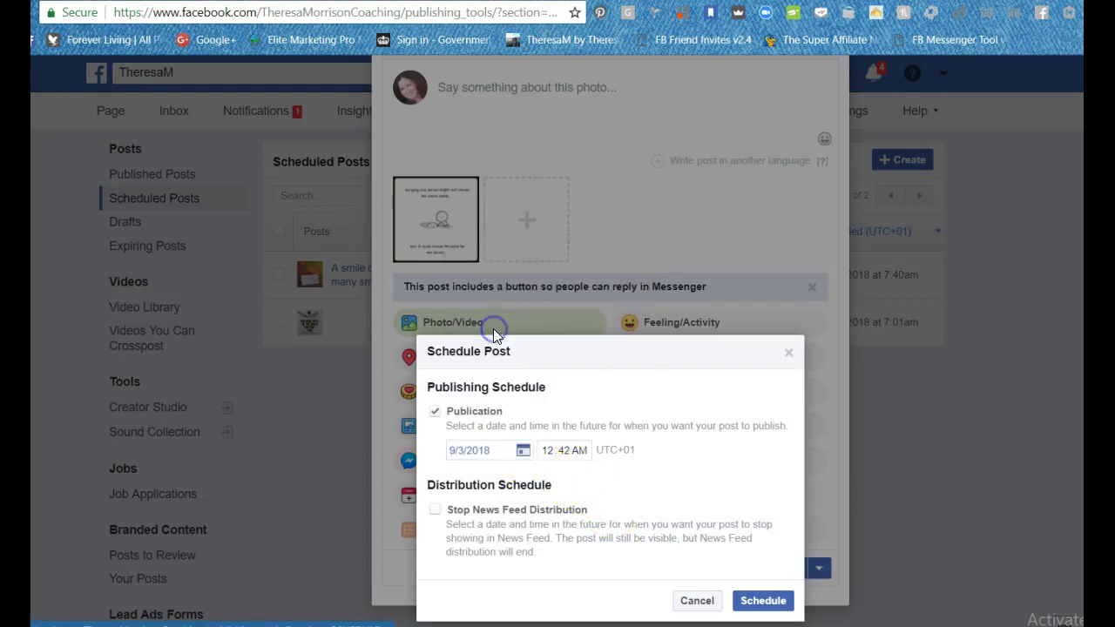
click(551, 459)
click(551, 456)
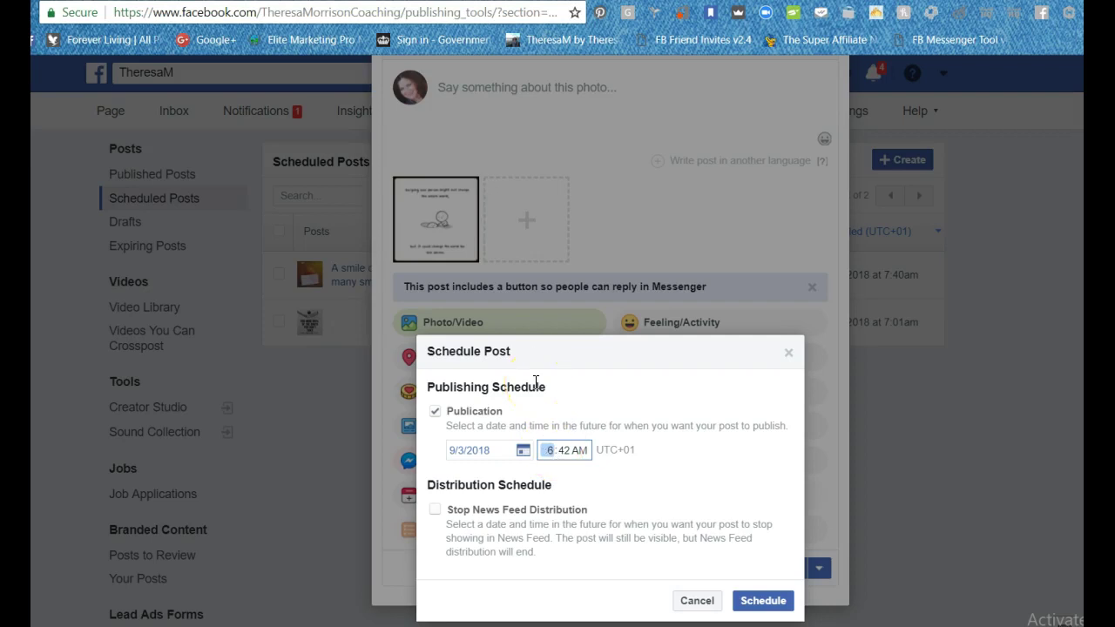
click(688, 493)
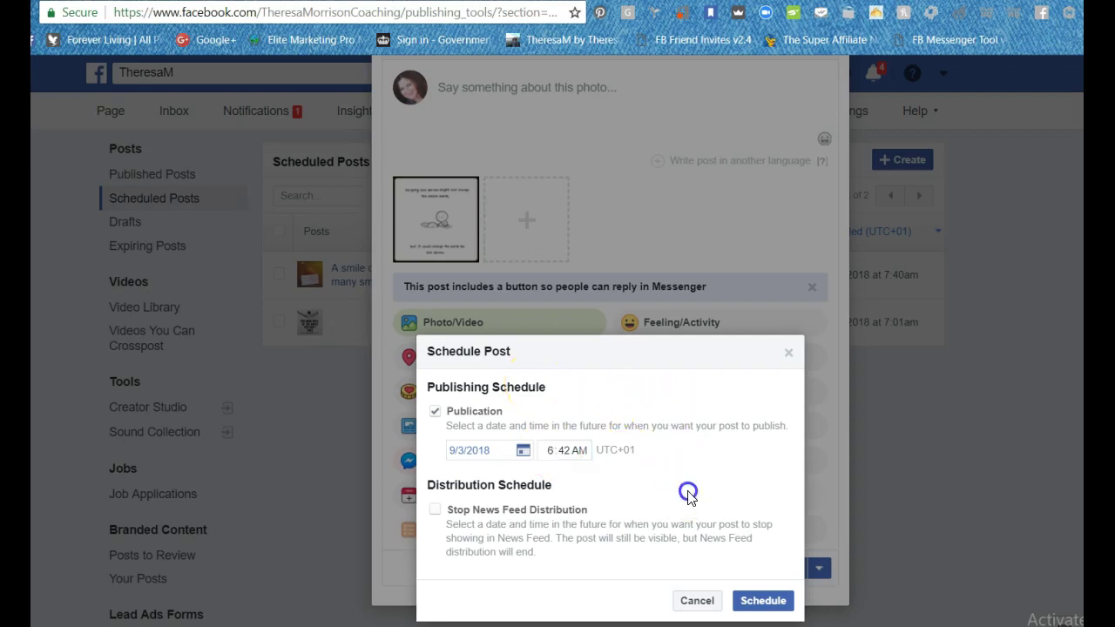
click(774, 601)
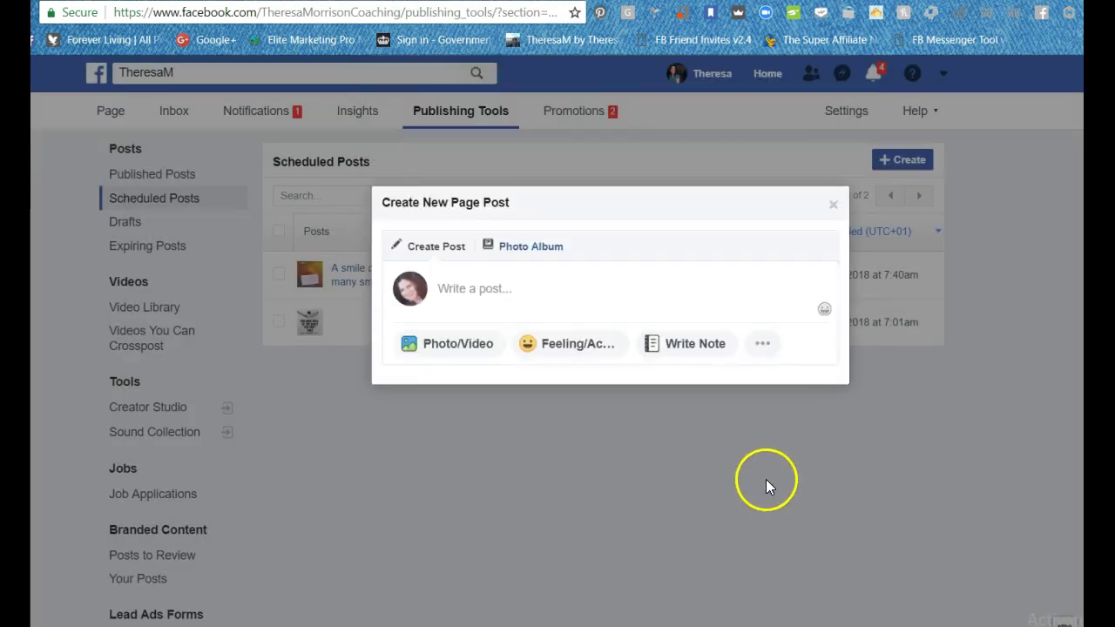
click(832, 205)
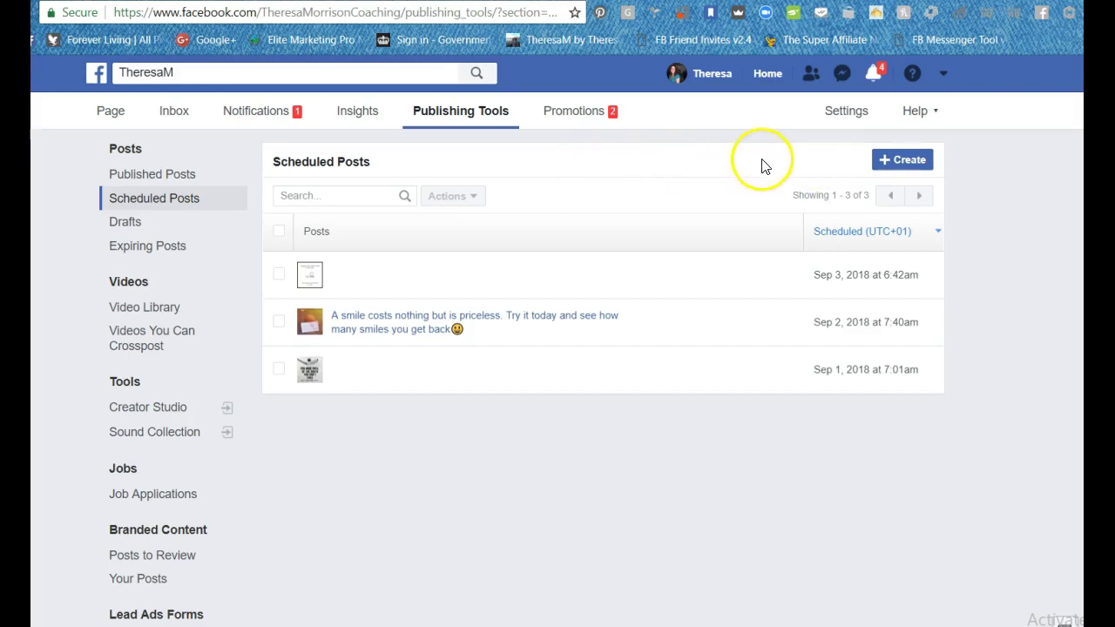
Start another page post and upload the "decision to believe" image from the Images - Copy folder.
click(909, 160)
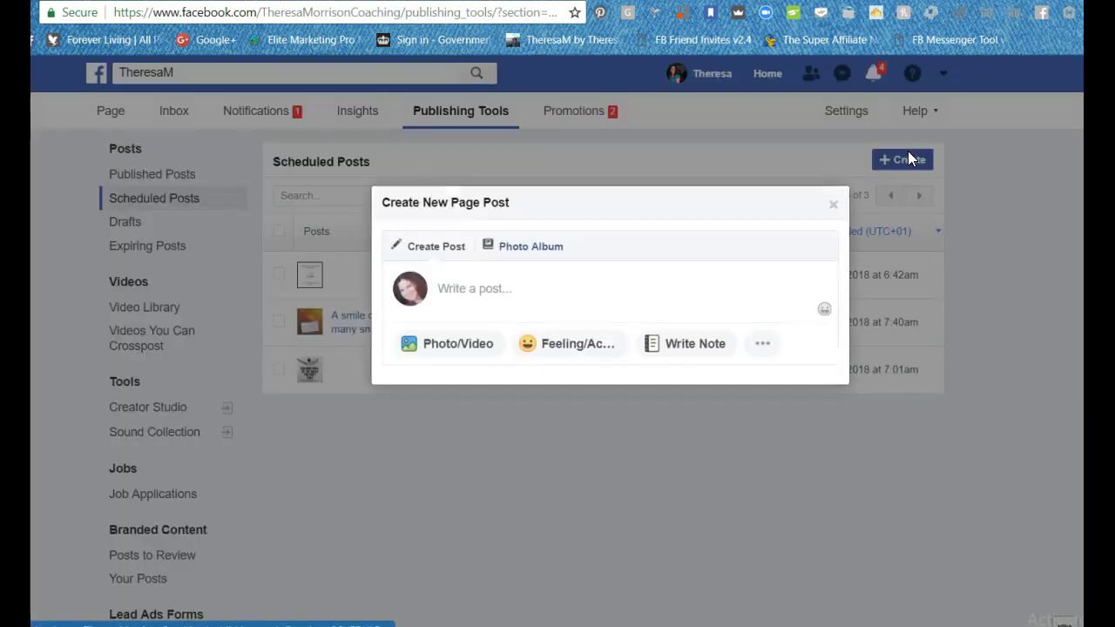
click(468, 344)
click(523, 289)
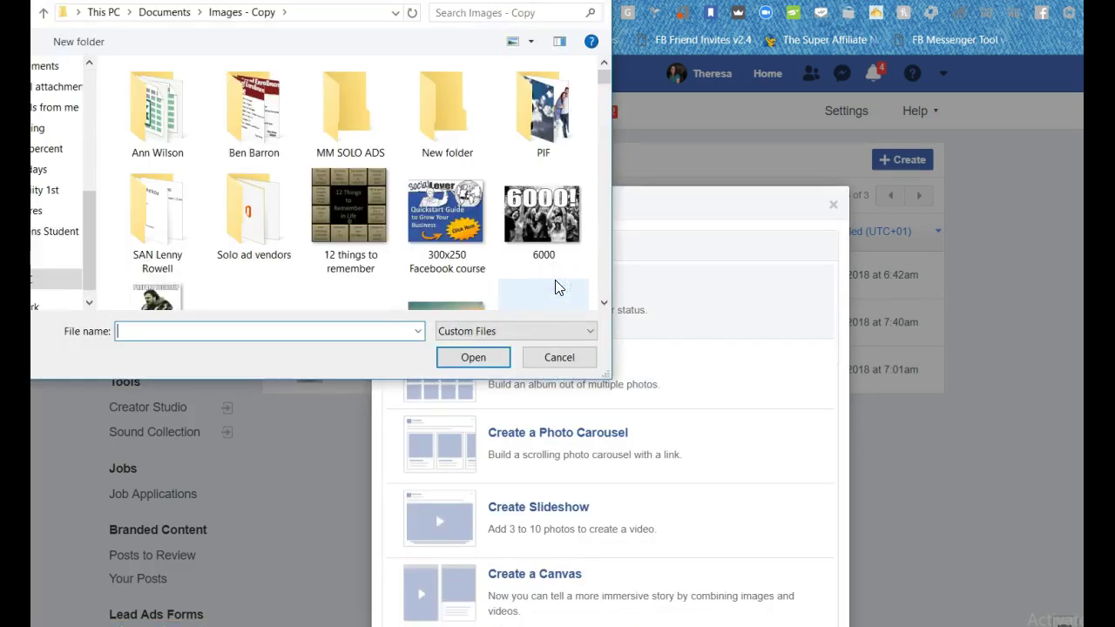
scroll(604, 296, down, 5)
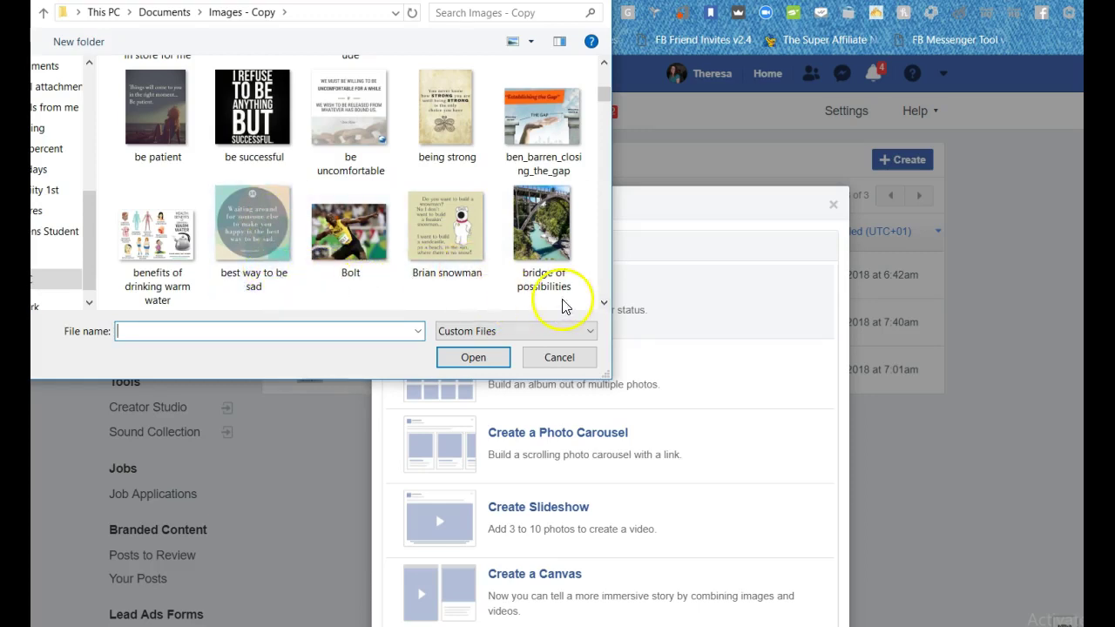
drag(602, 301, 601, 298)
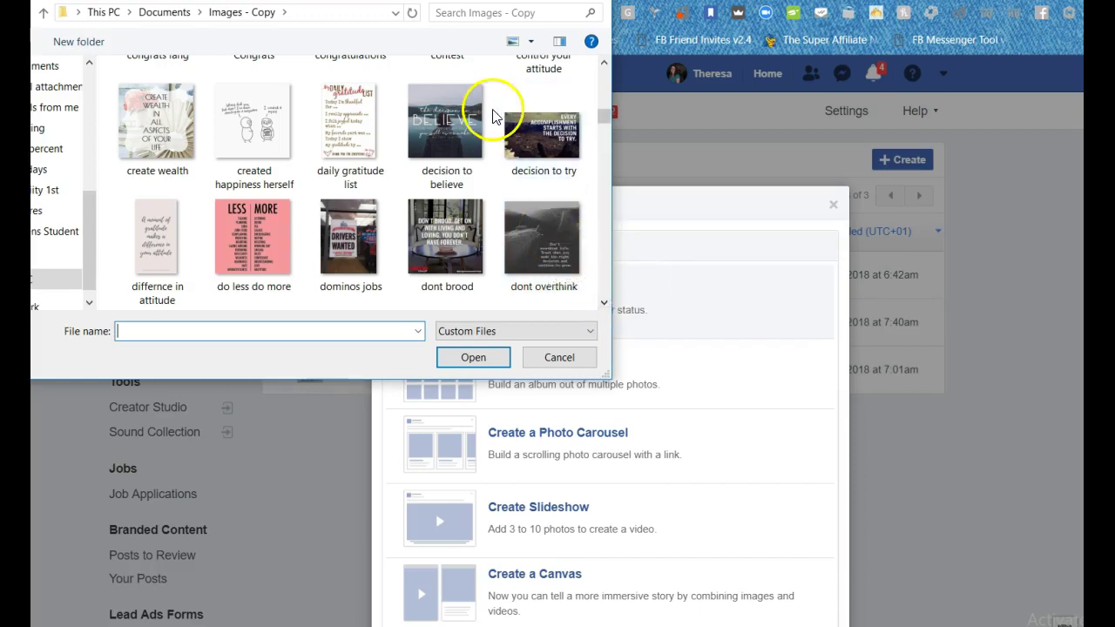
double_click(443, 113)
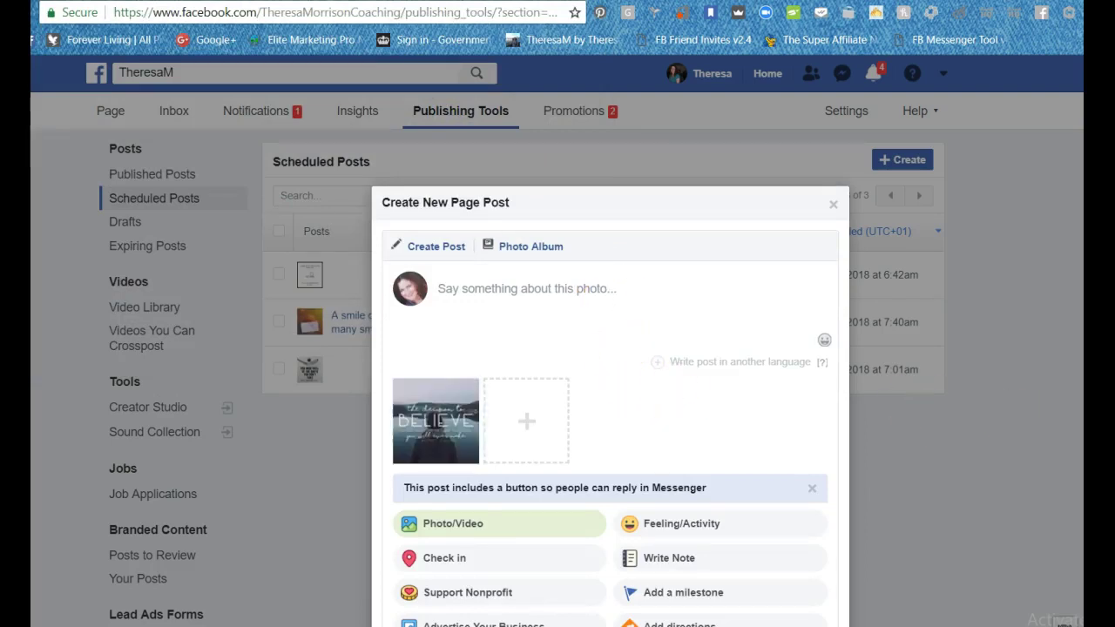
Schedule the "decision to believe" photo post for 9/4/2018 at 6:43 AM and close the post composer.
scroll(610, 348, down, 3)
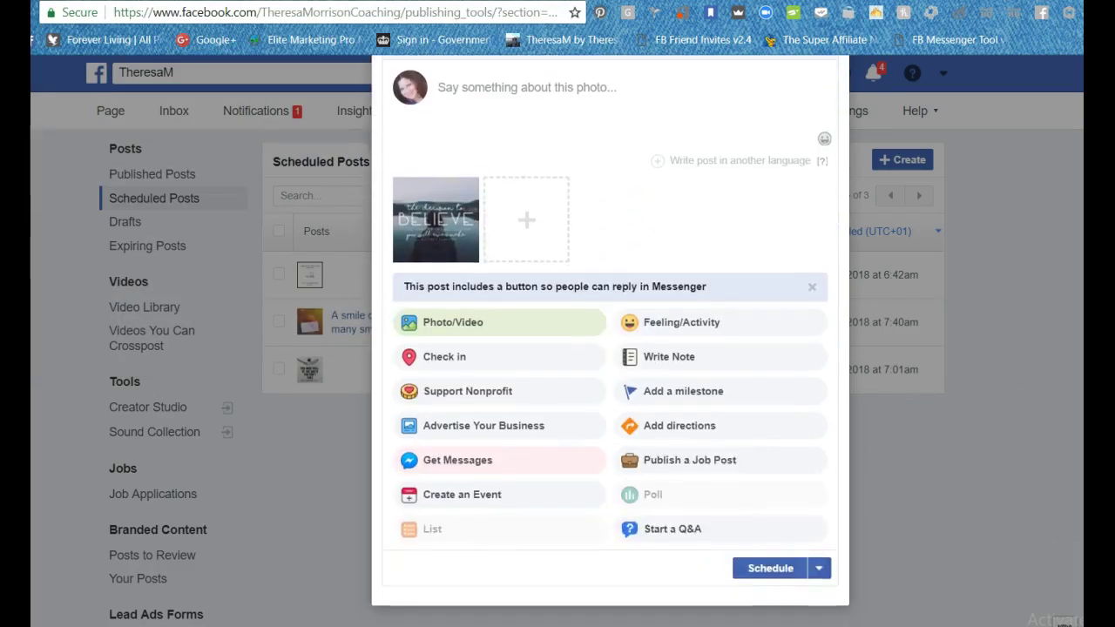
click(770, 569)
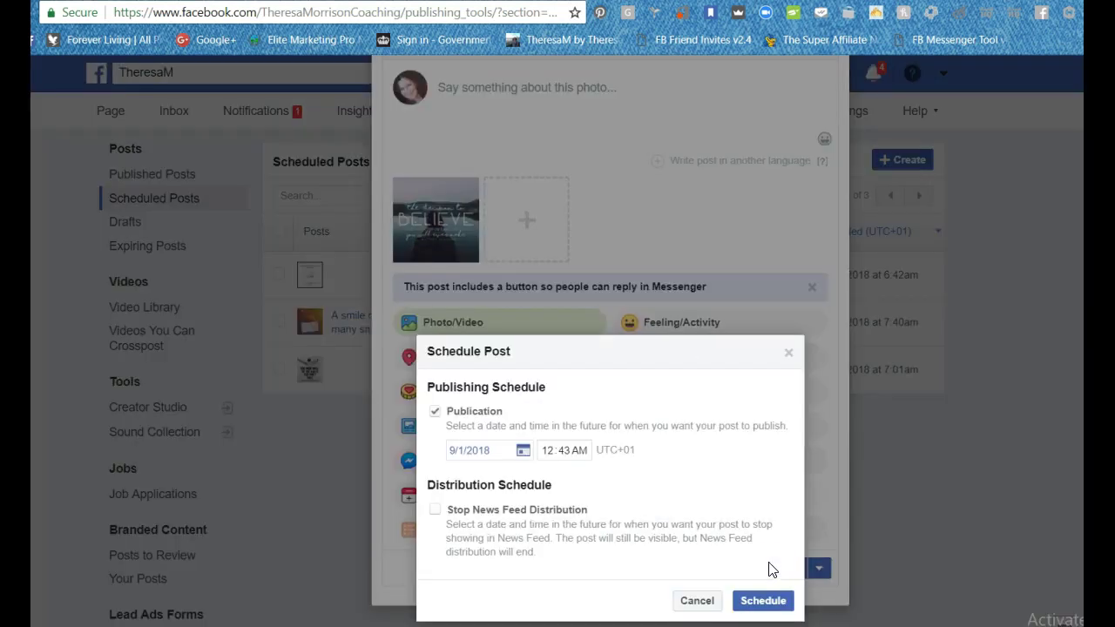
click(520, 451)
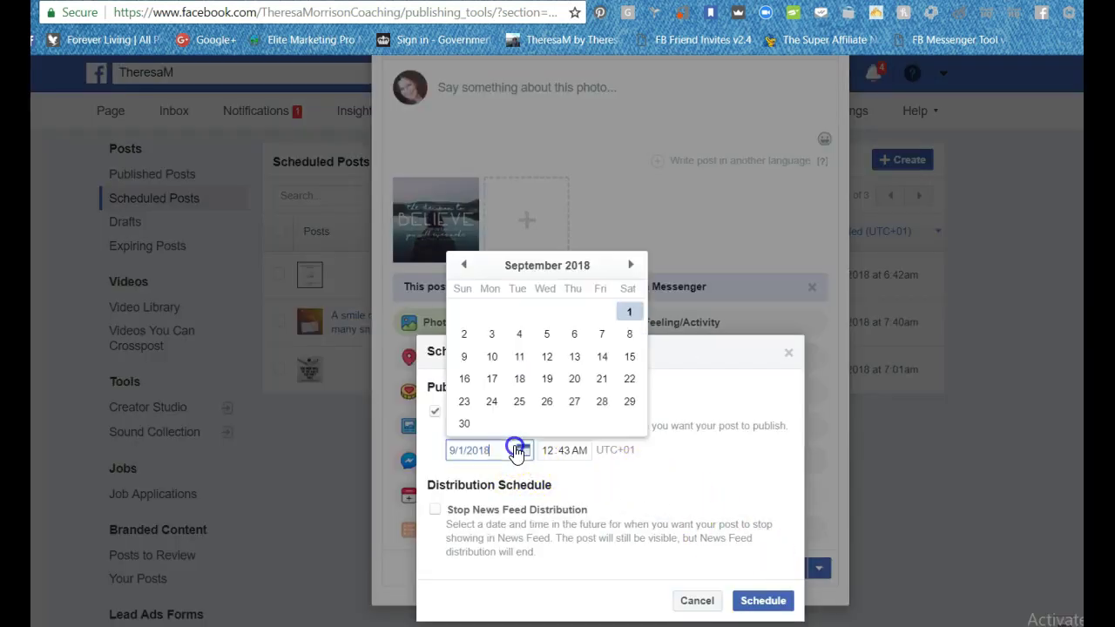
click(519, 335)
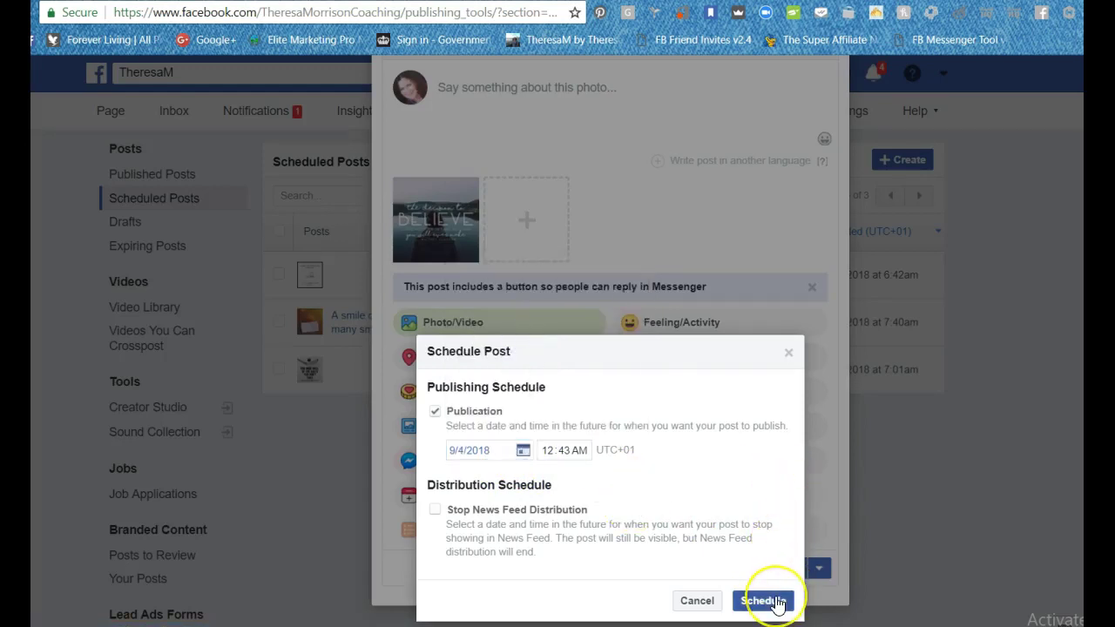
click(550, 451)
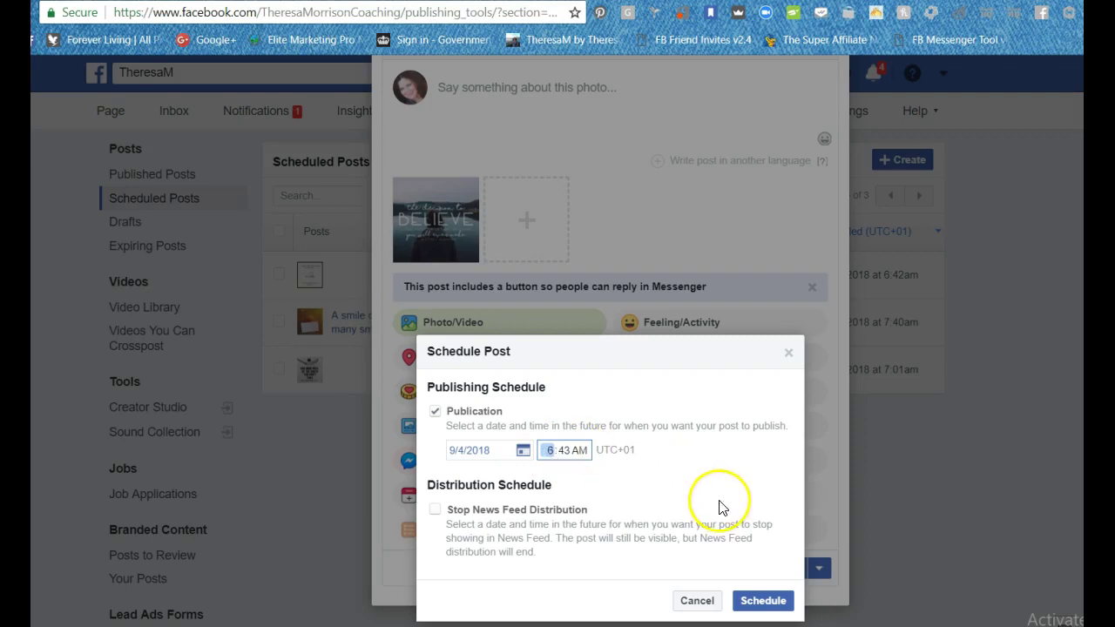
click(766, 602)
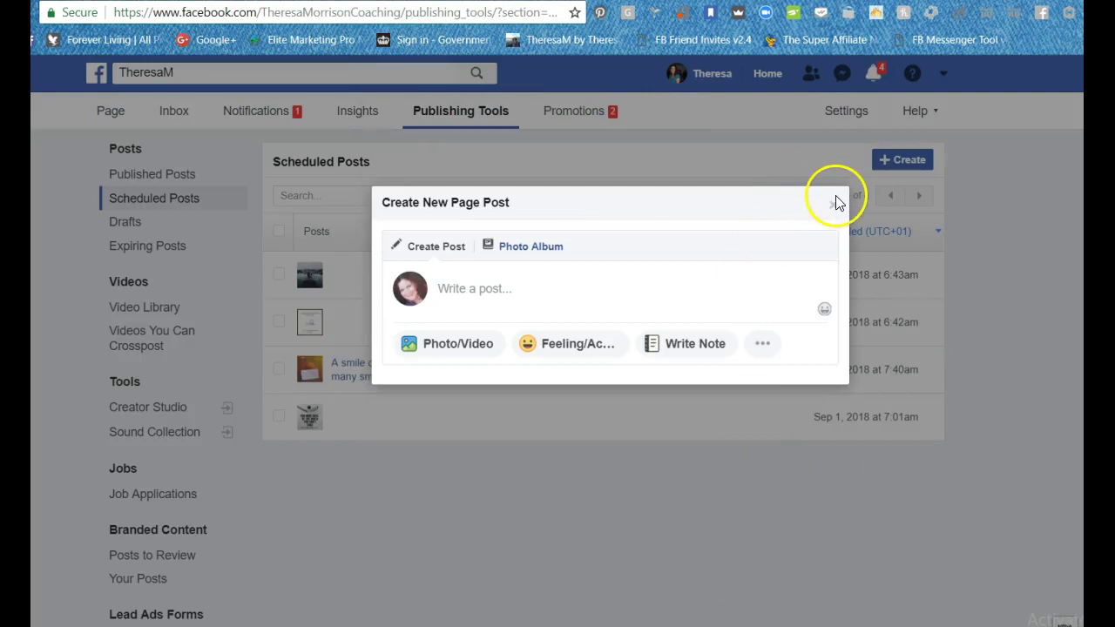
click(832, 205)
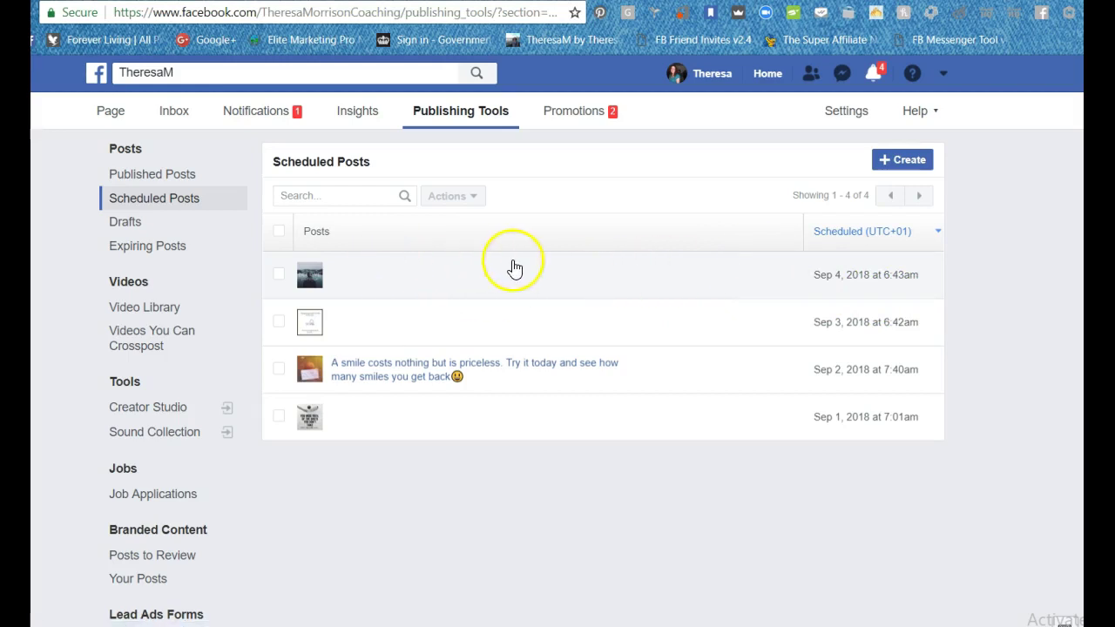
Start another new page post from the Scheduled Posts list and begin adding a photo.
click(672, 159)
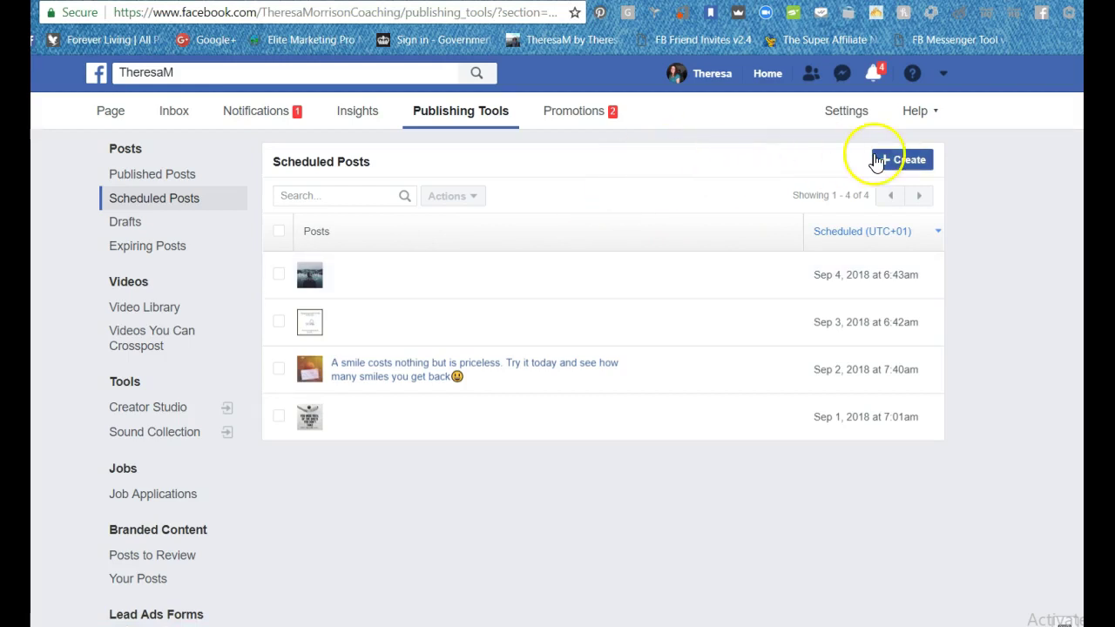
click(901, 163)
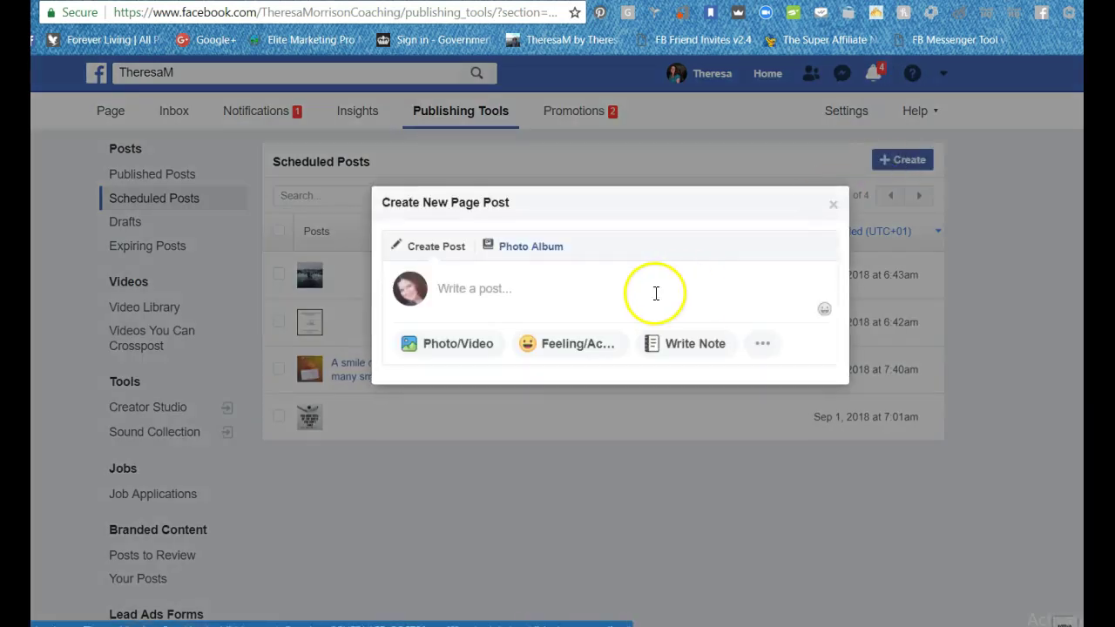
click(462, 348)
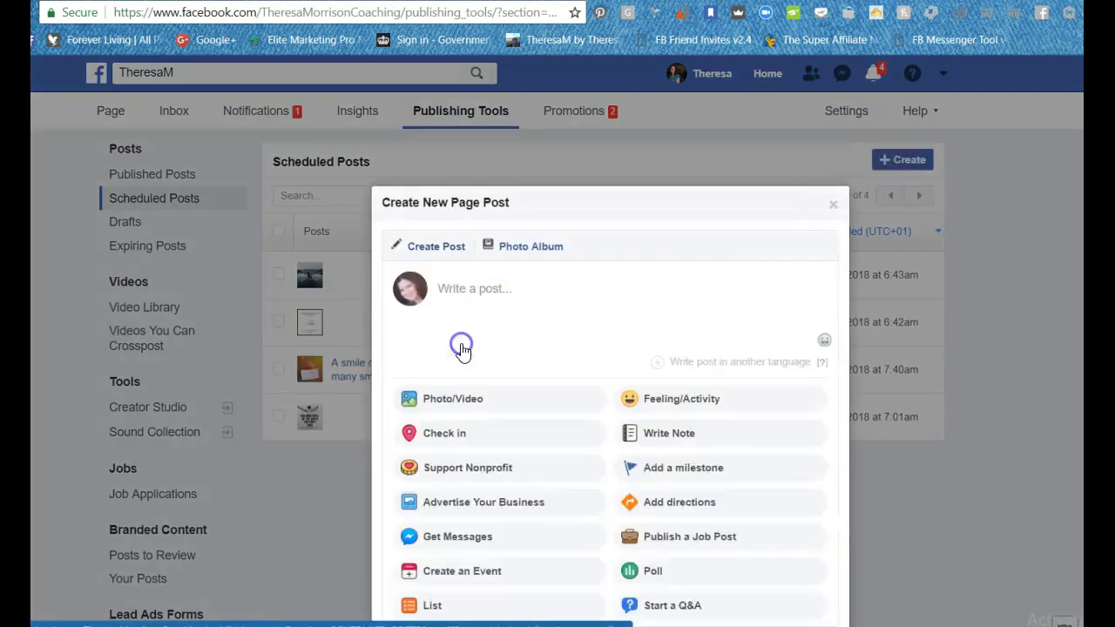
Upload the IM_Mastery_Retreat_speakers_so_far image from the OneDrive SAN folder and remove it from the post again.
click(510, 293)
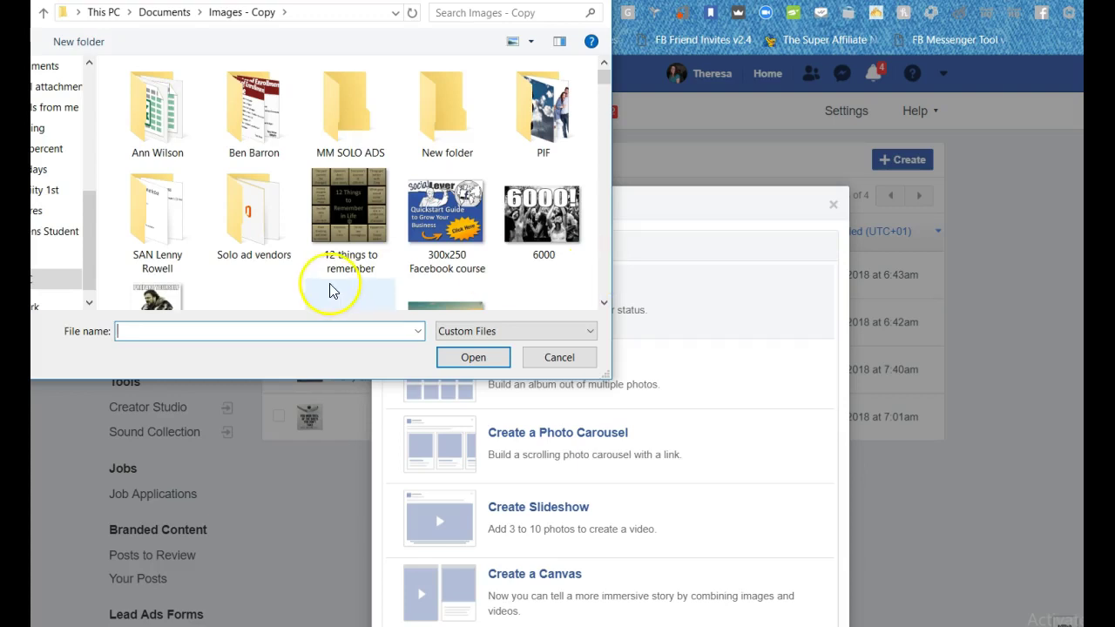
click(68, 252)
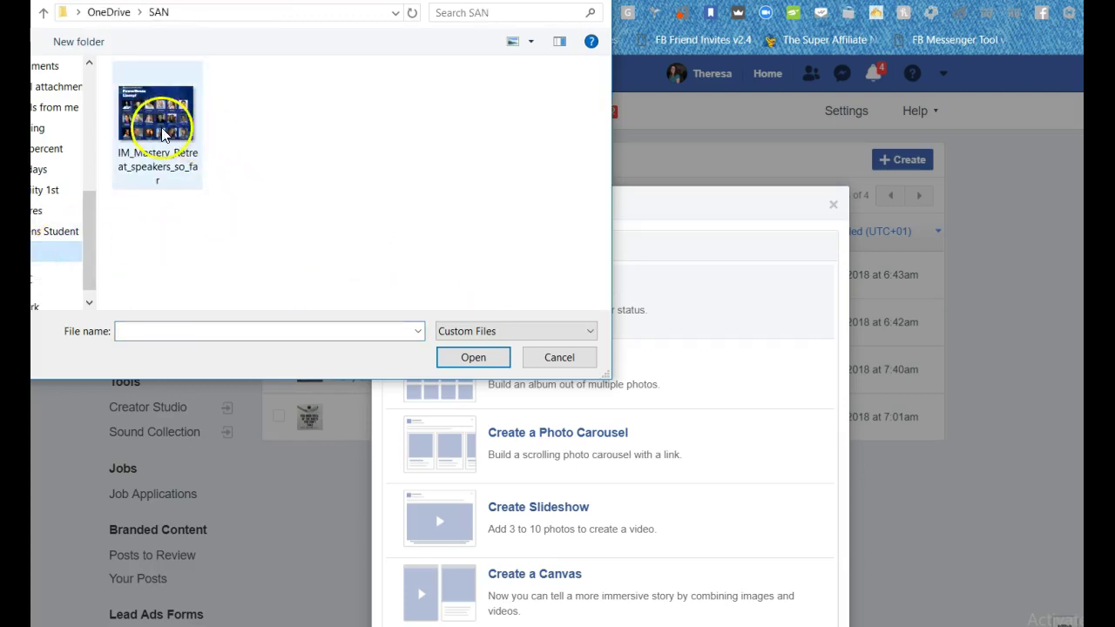
click(160, 133)
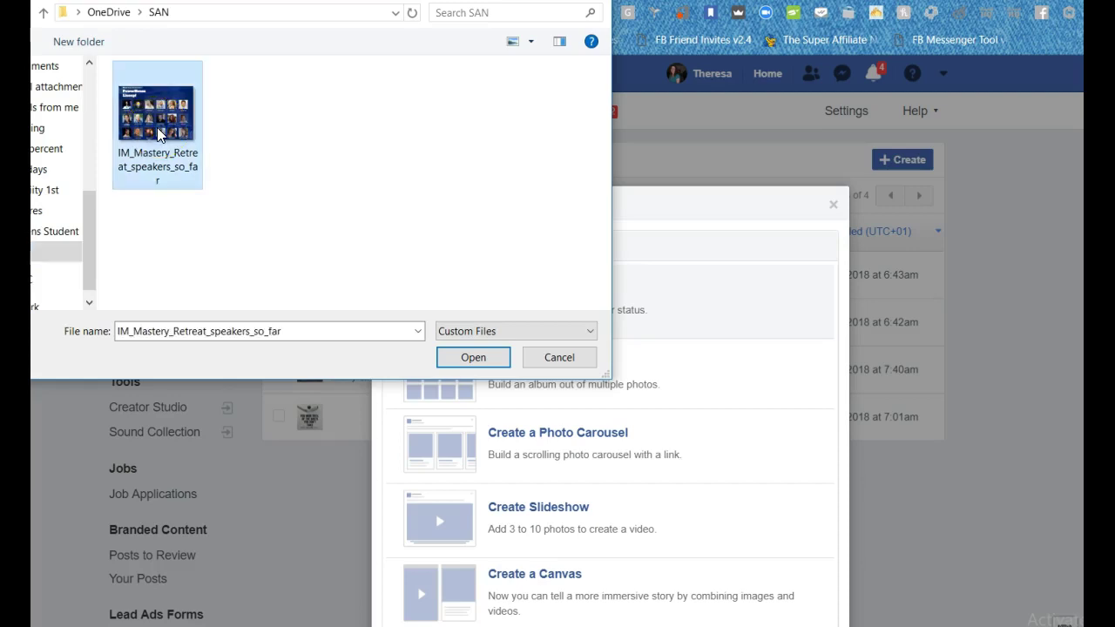
double_click(157, 128)
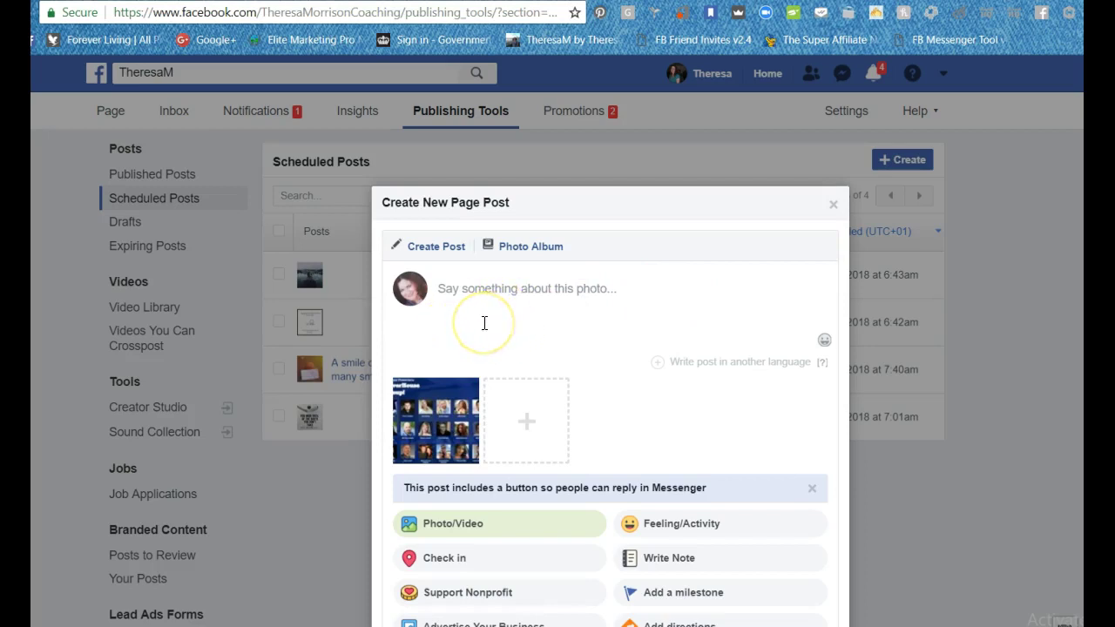
mouse_move(469, 390)
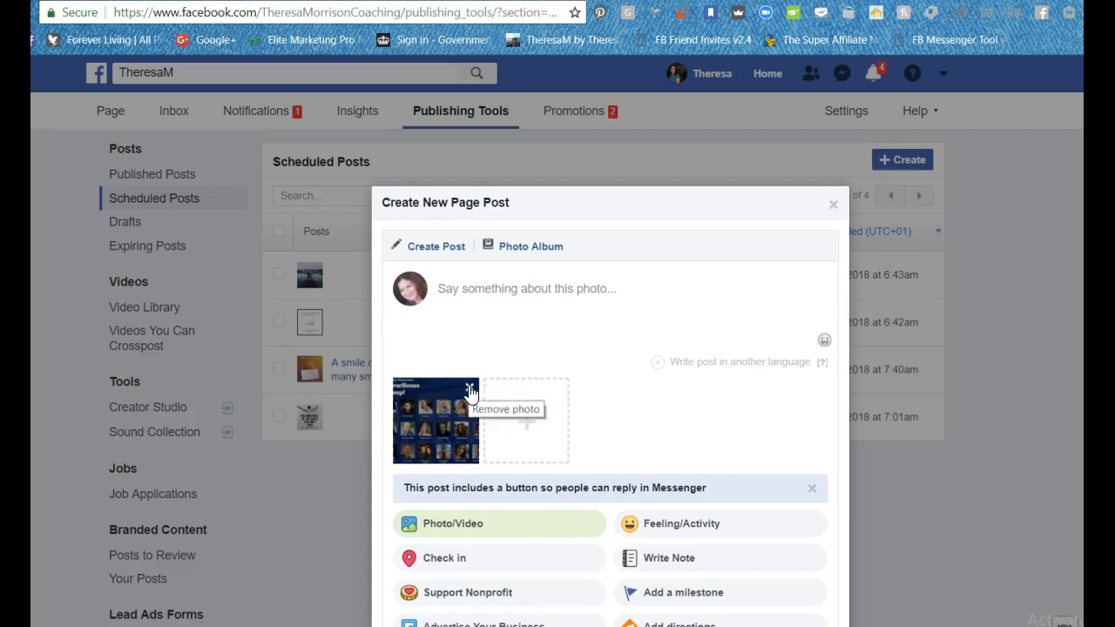
click(470, 390)
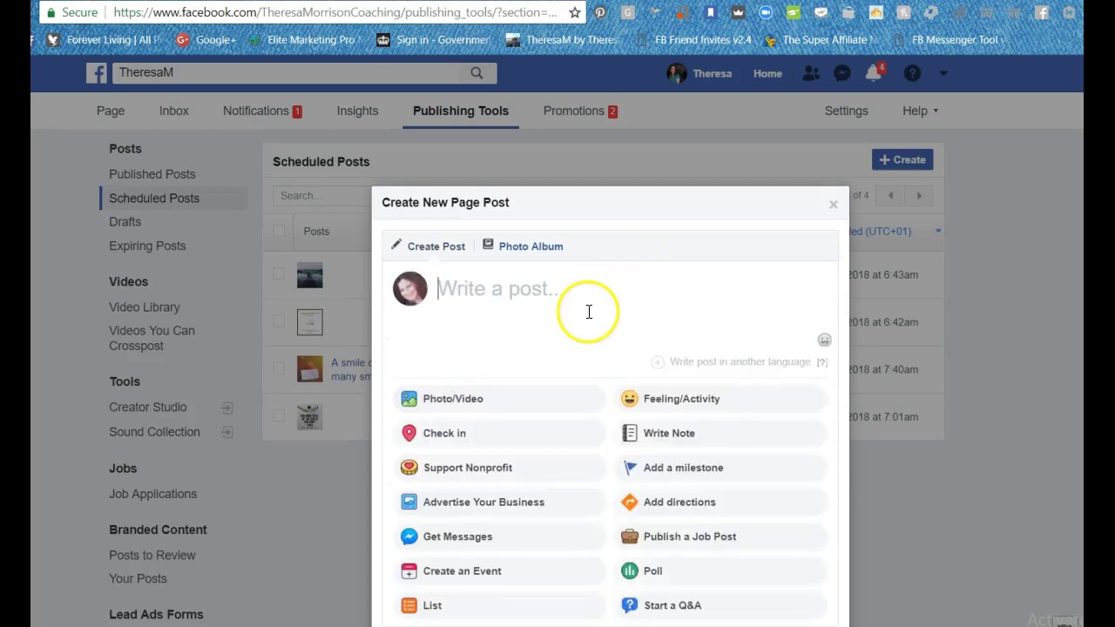